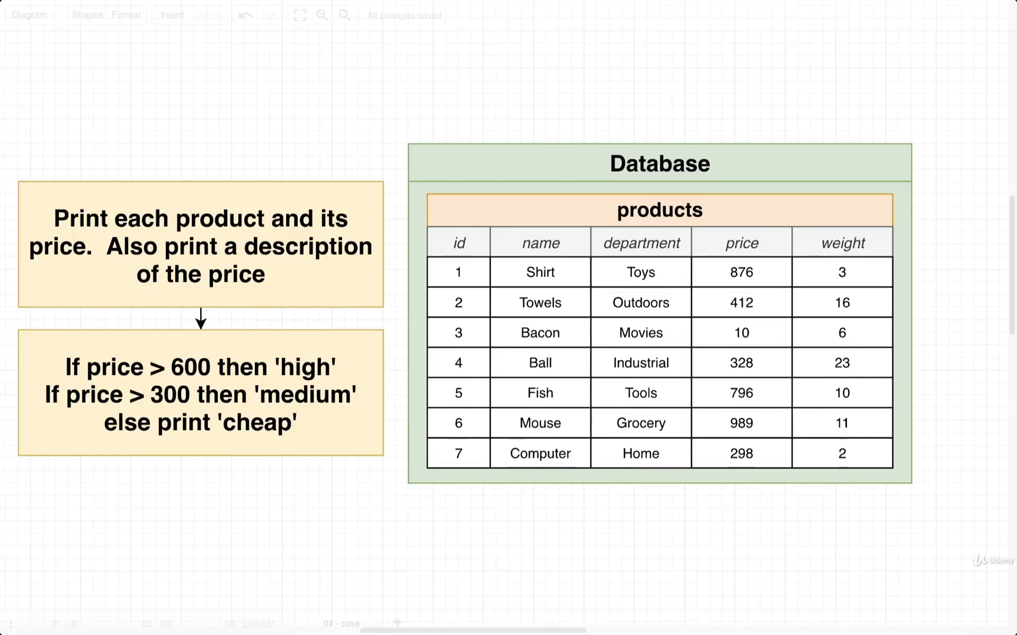
Select the product-printing instruction box on the diagrams.net canvas
left_click(117, 192)
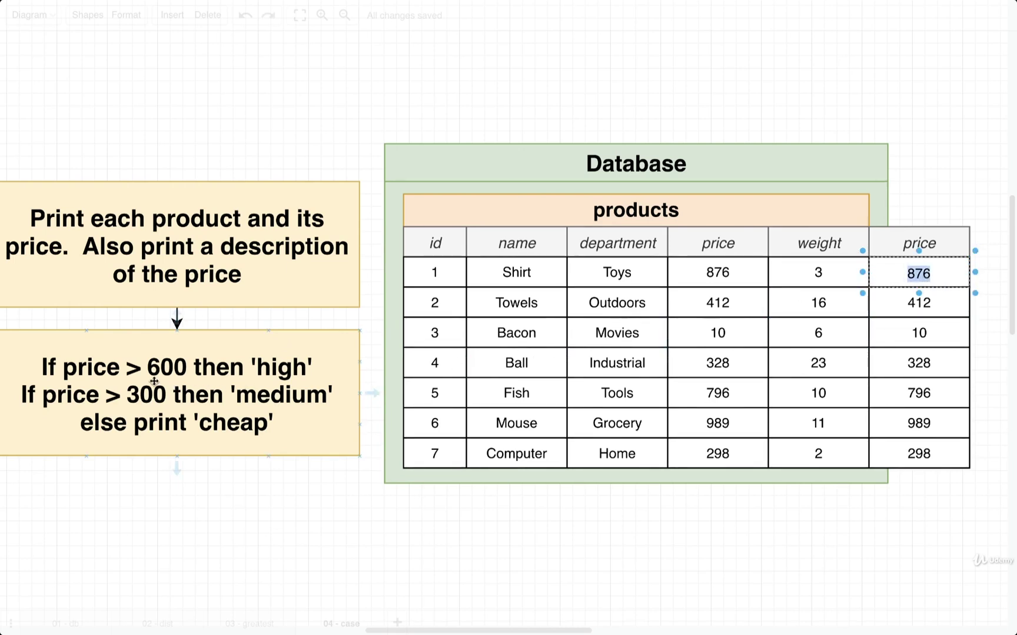
mouse_move(201, 393)
type("high")
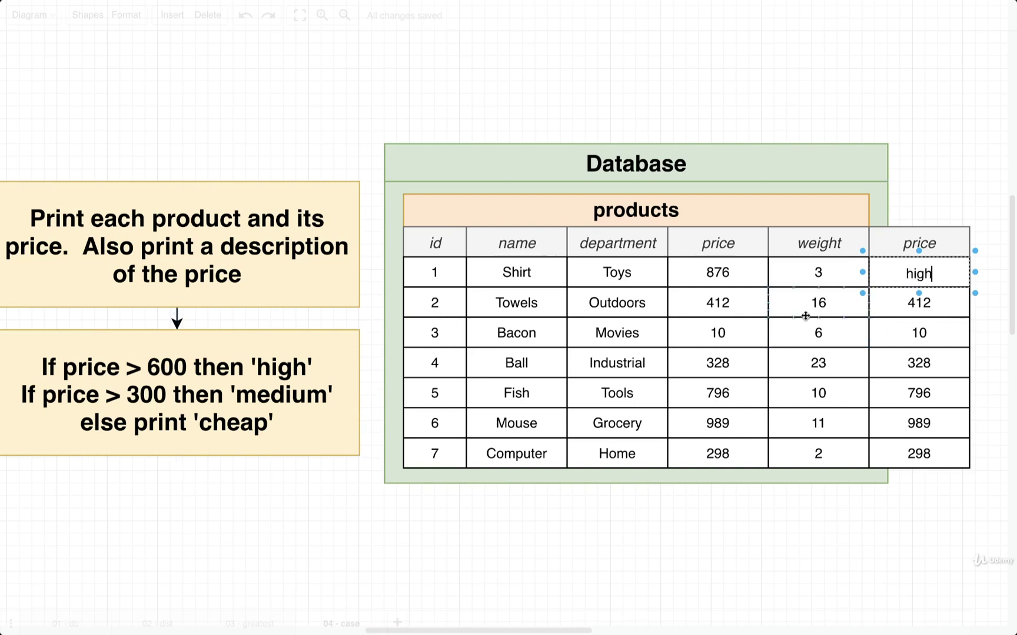
Relabel the duplicated Towels (412) and Bacon (10) price values as high and medium
double_click(907, 310)
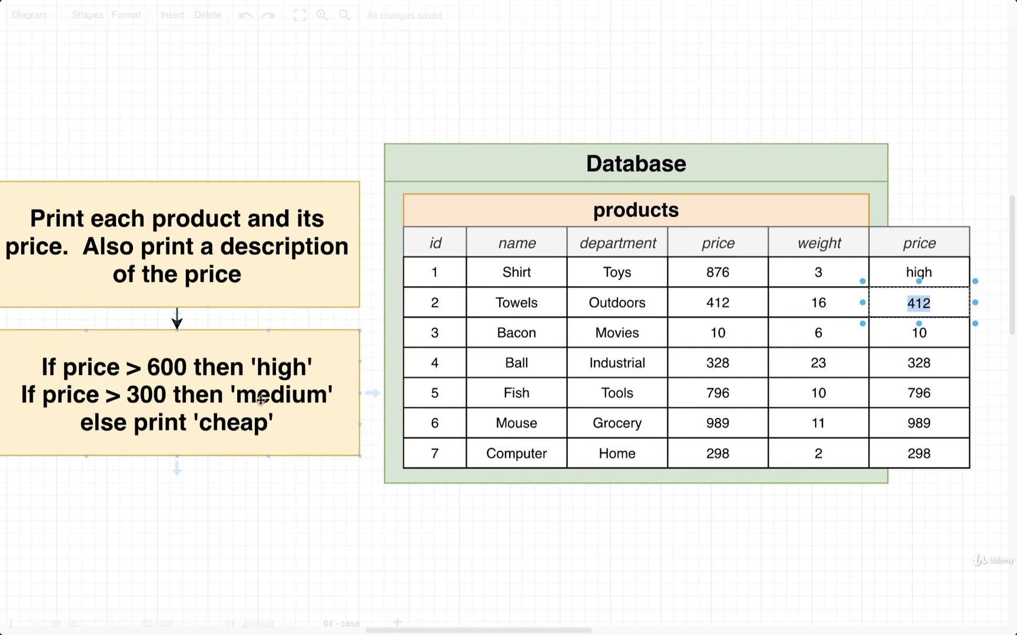
type("medium")
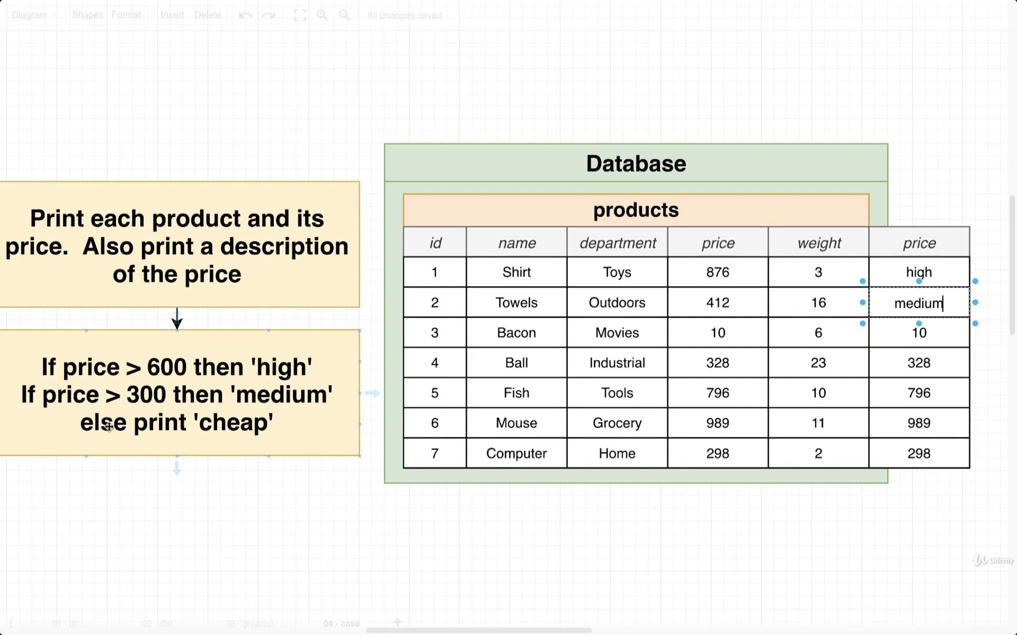
double_click(922, 334)
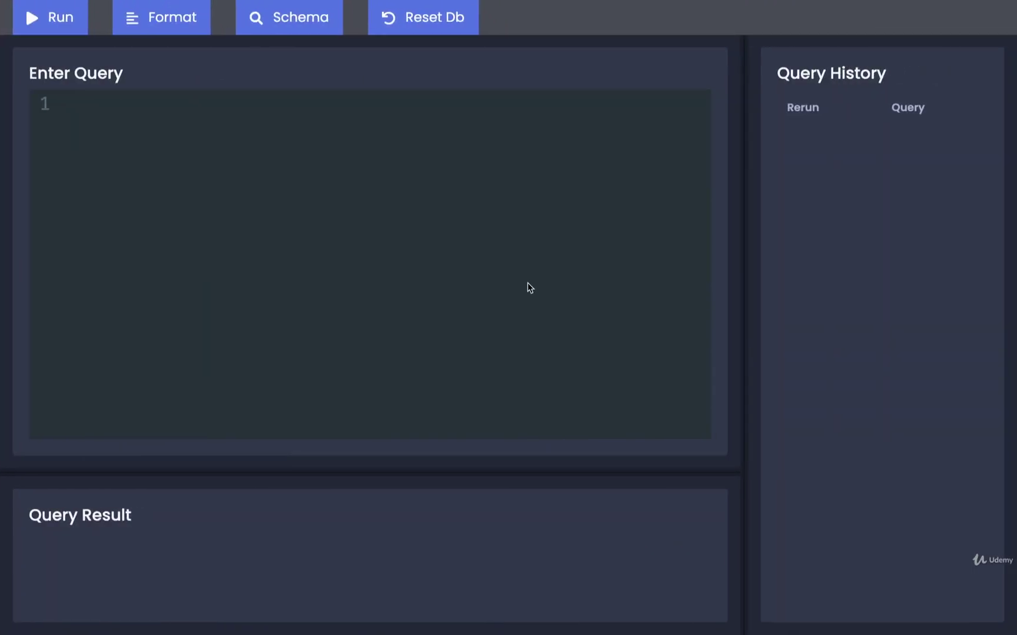
type("SELECT")
Write SELECT, name, and price on separate lines, then begin CASE on line 4
key("Return")
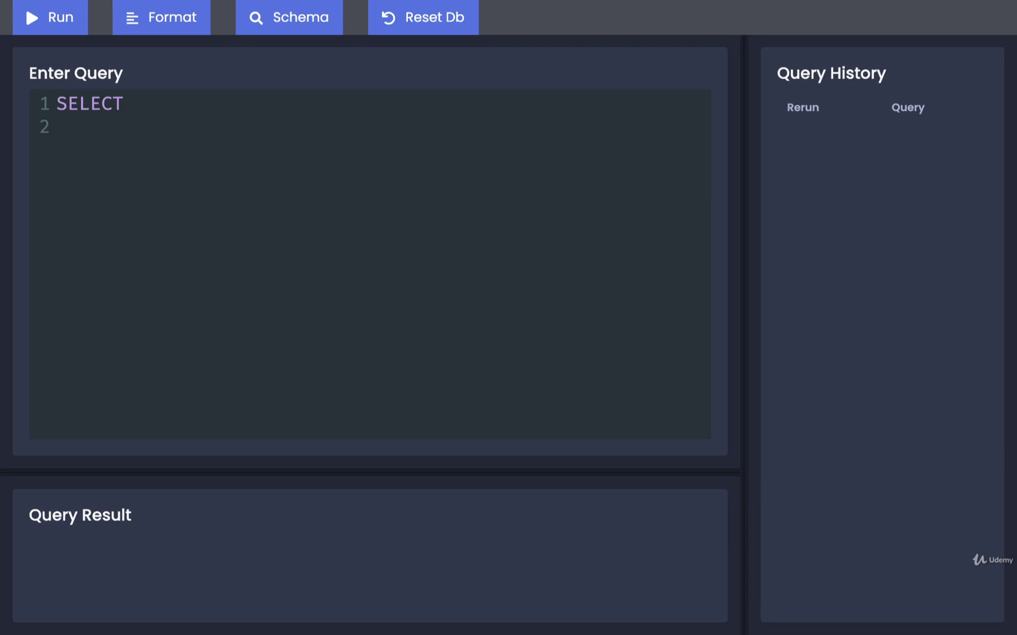
type("name,")
key("Return")
type("pri")
key("BackSpace")
key("BackSpace")
type("ric")
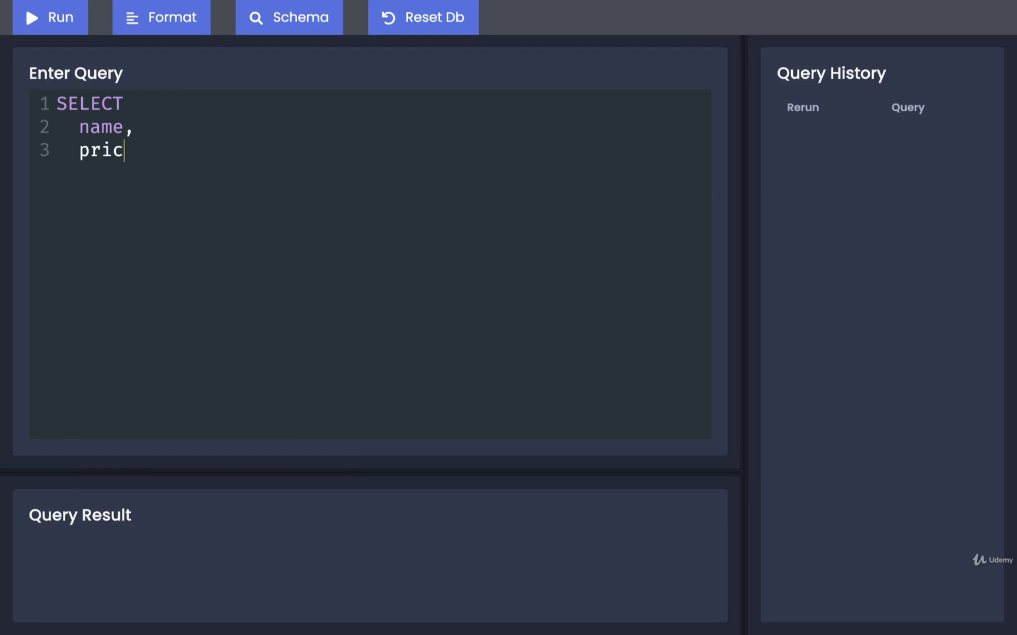
type("e,")
key("Return")
type("CA")
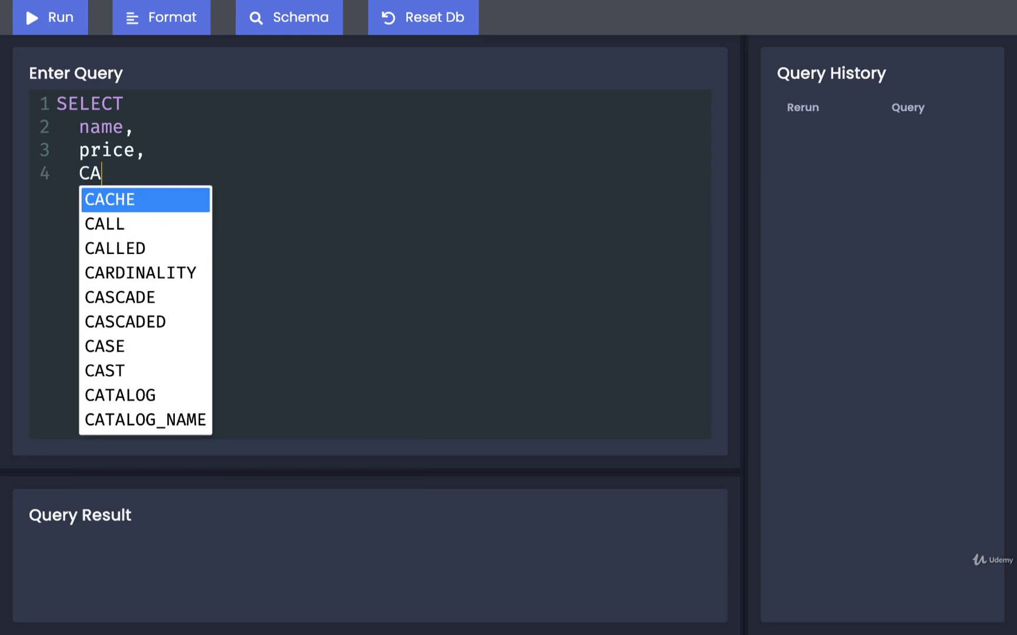
type("SE   ")
type("E")
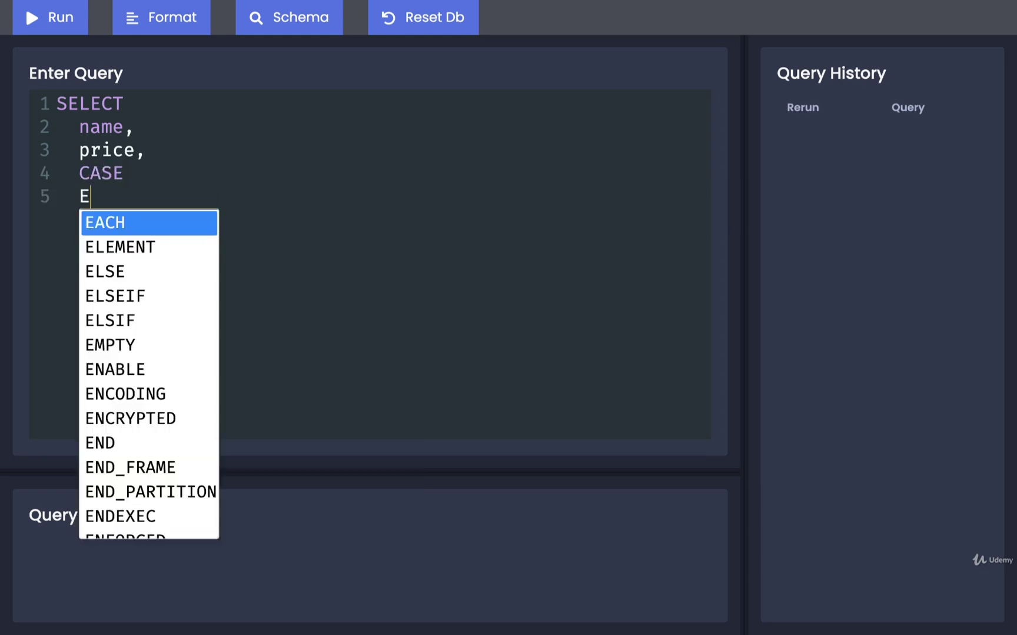
type("ND")
Fill the CASE block with the price > 600, price > 300 and default branches
key("Up")
key("Return")
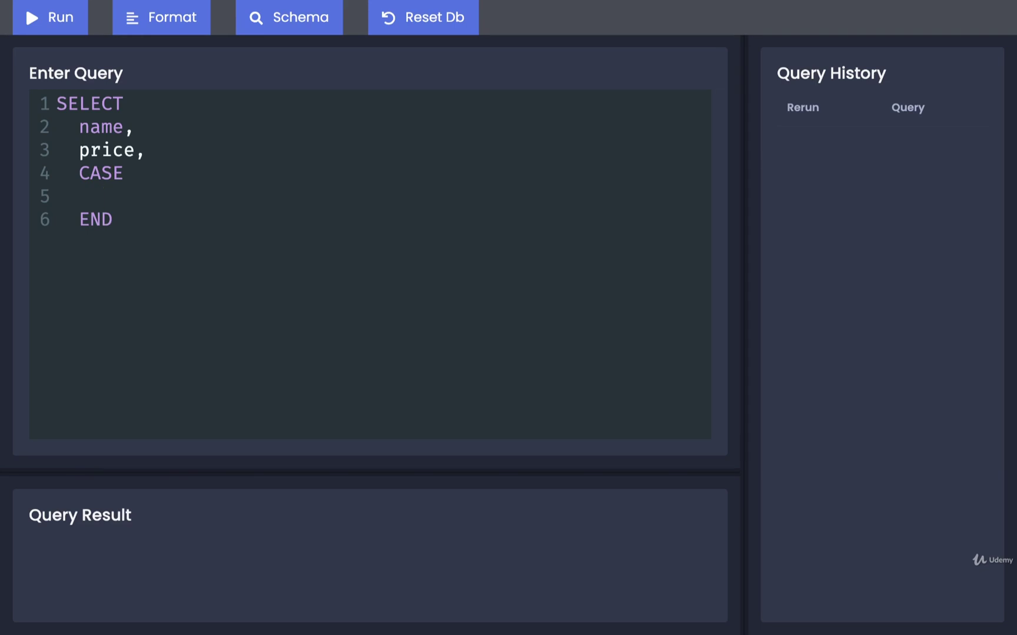
key("Tab")
type("WHEN ")
type("price > ")
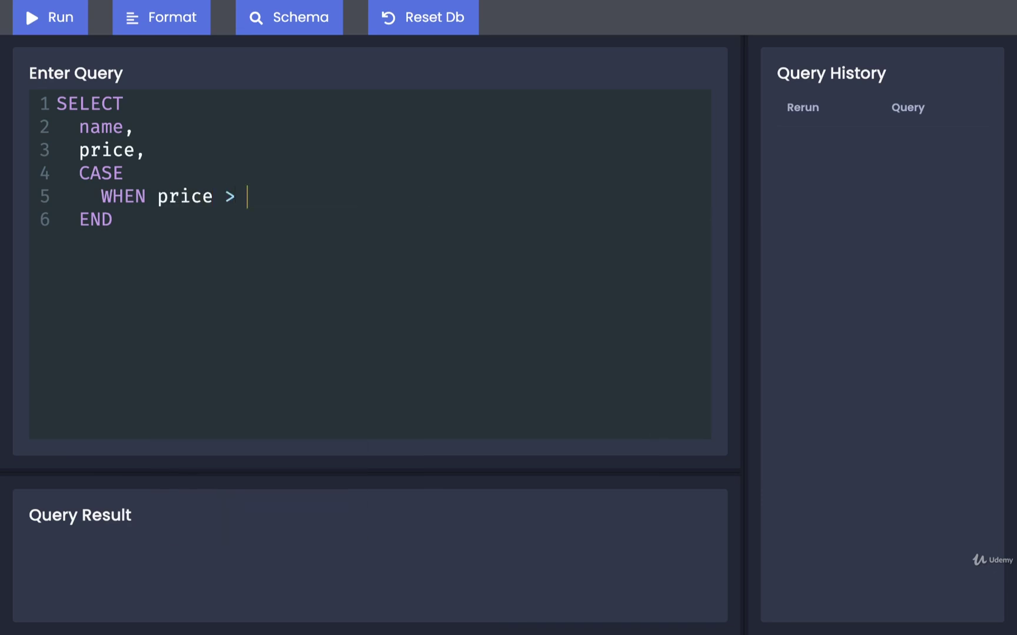
type("600 THEN '")
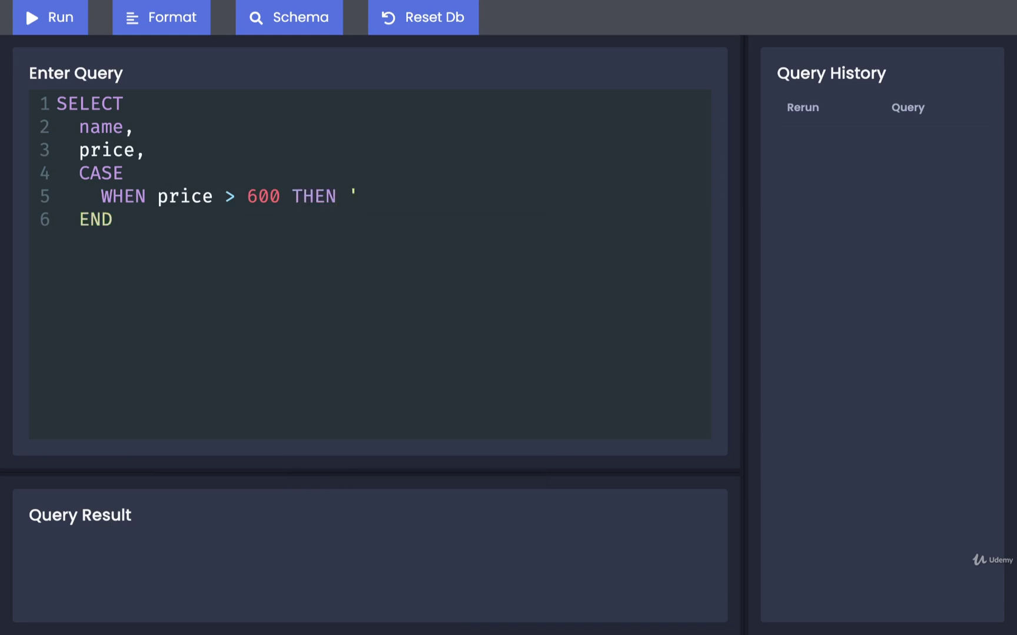
type("high'")
key("Return")
type("WH")
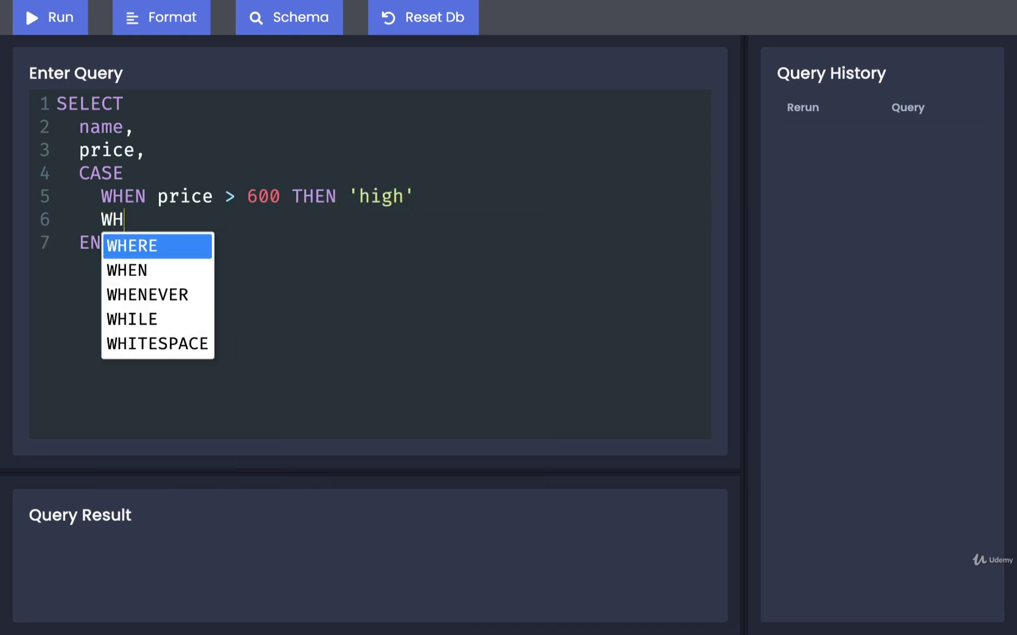
type("EN price > 300 ")
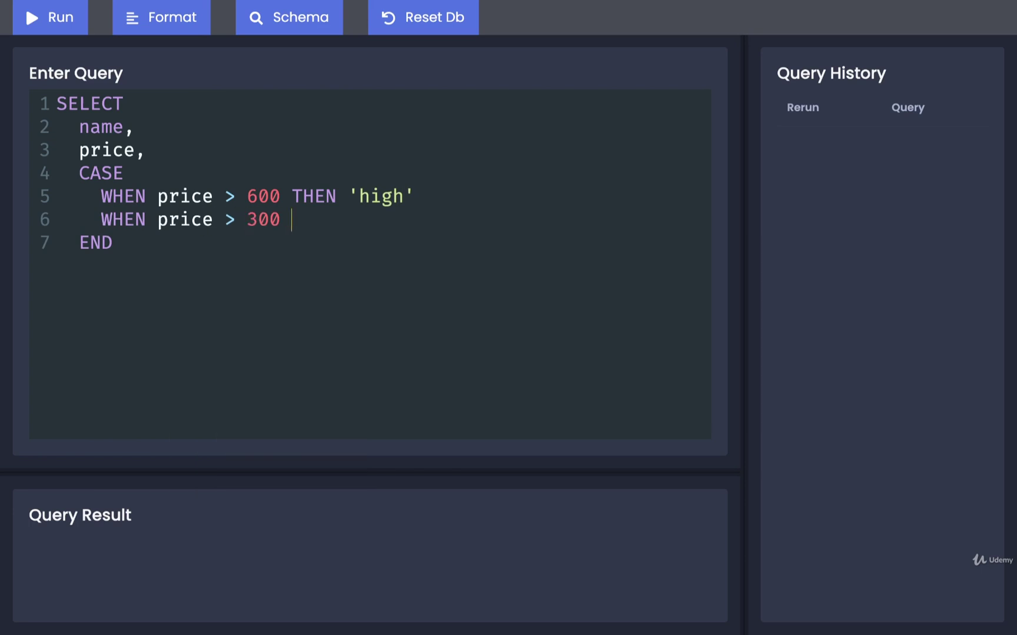
type("THEN '")
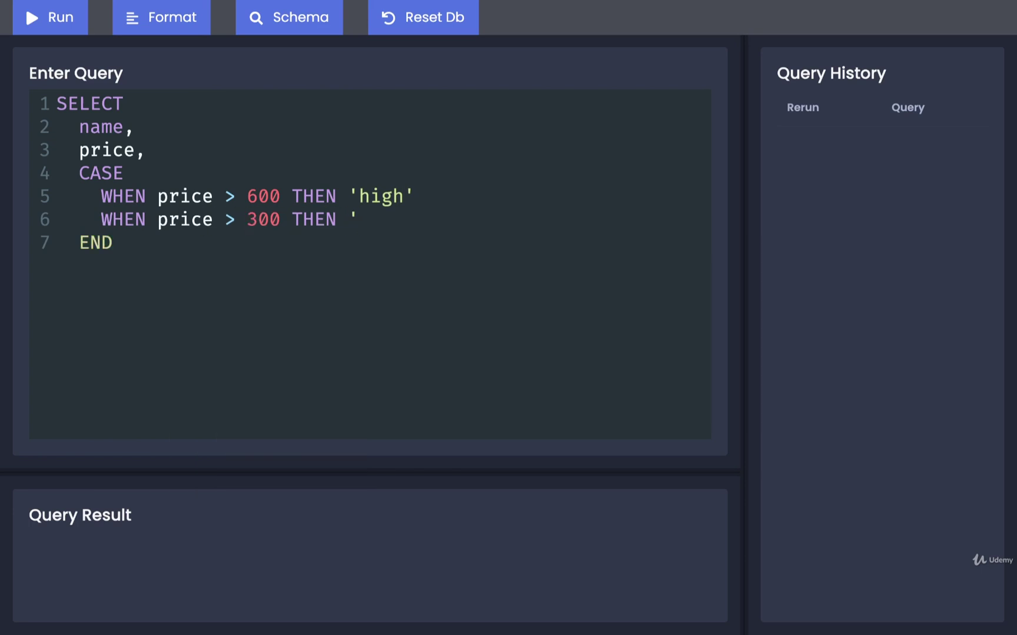
type("medium'")
key("Return")
type("ELSE")
Fix the ELSE line, add FROM products; after END, and run the query
left_click_drag(157, 196, 282, 193)
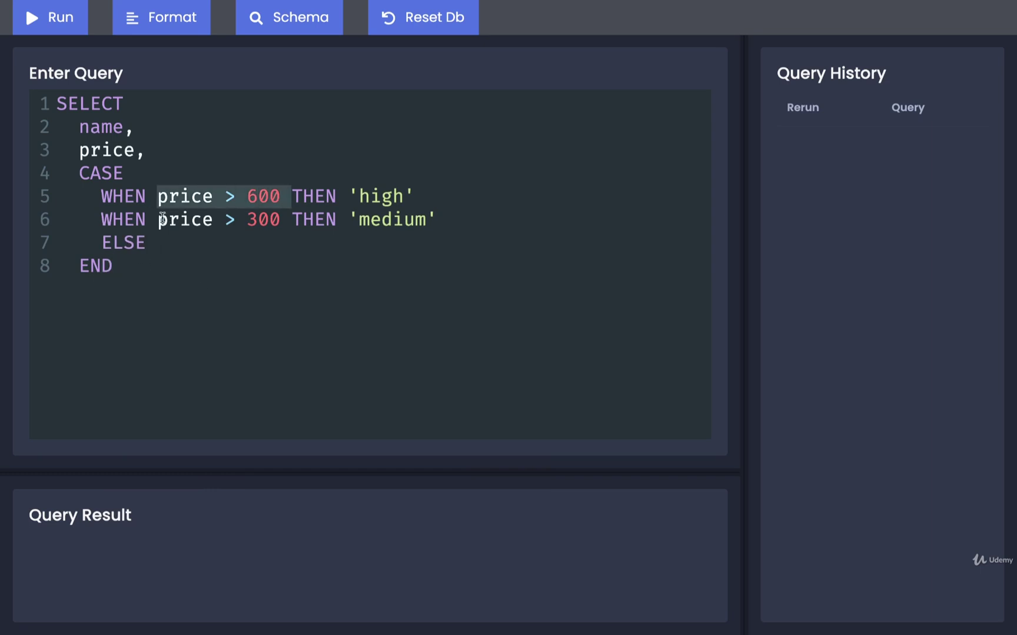
left_click_drag(159, 219, 279, 221)
left_click(256, 239)
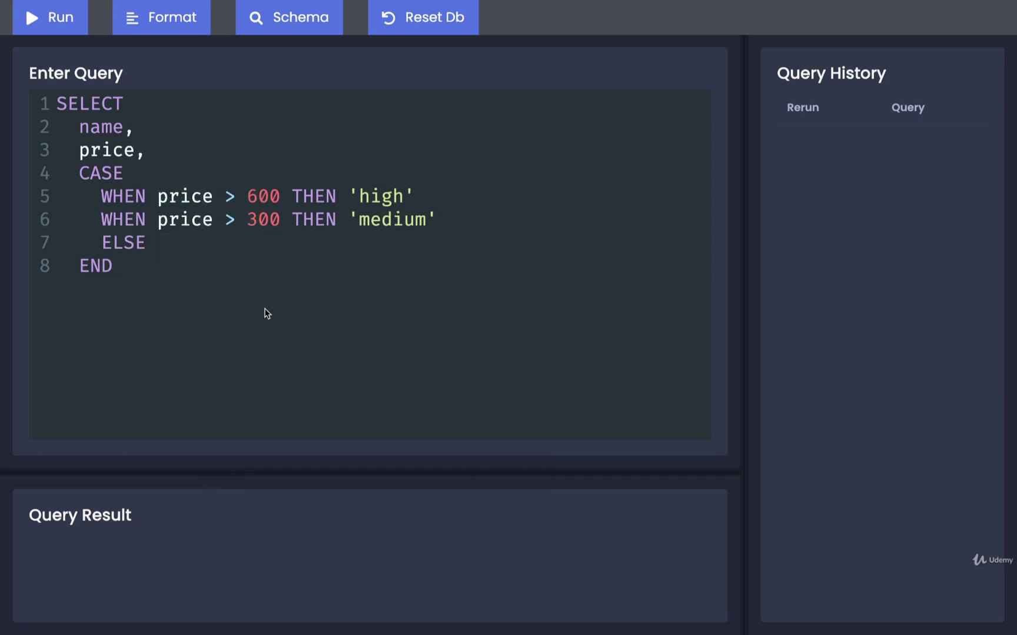
type("'ceh")
key("BackSpace")
key("BackSpace")
type("heap'")
key("Down")
key("Return")
type("FROM p")
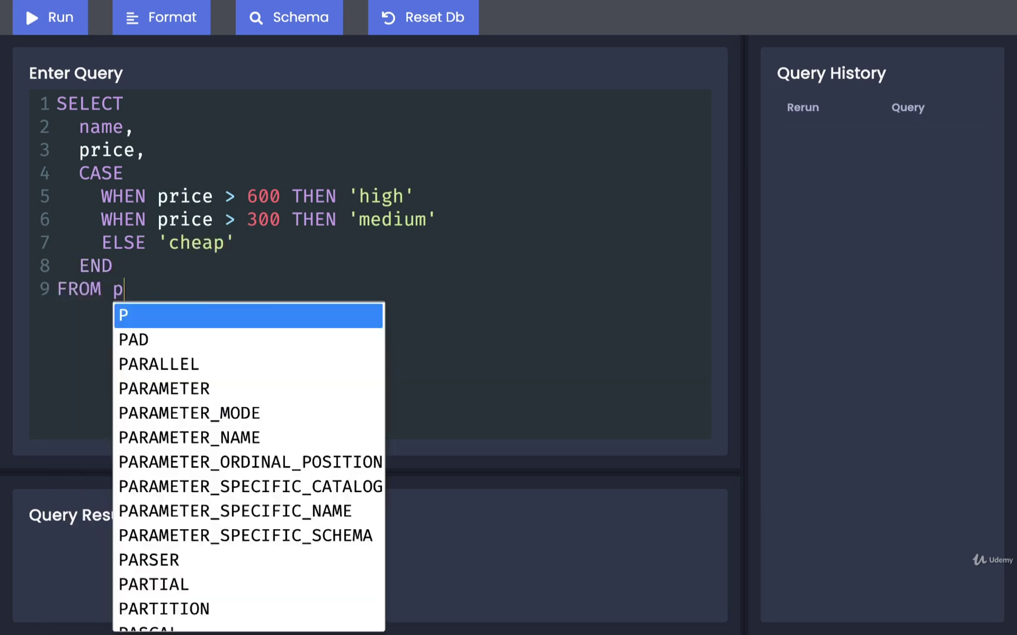
type("roducts;")
left_click(51, 29)
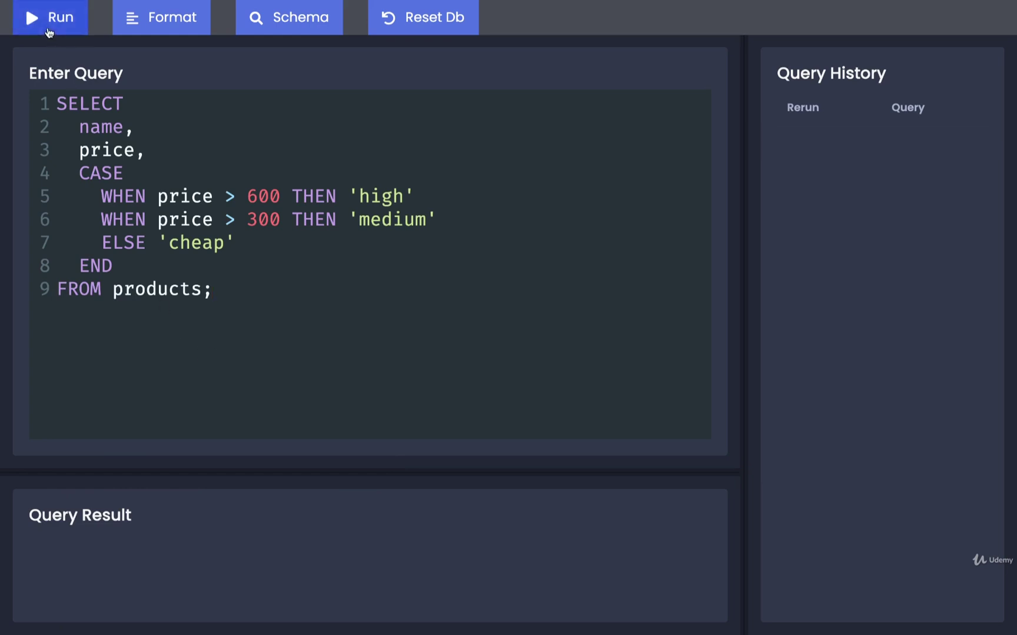
left_click_drag(277, 459, 276, 350)
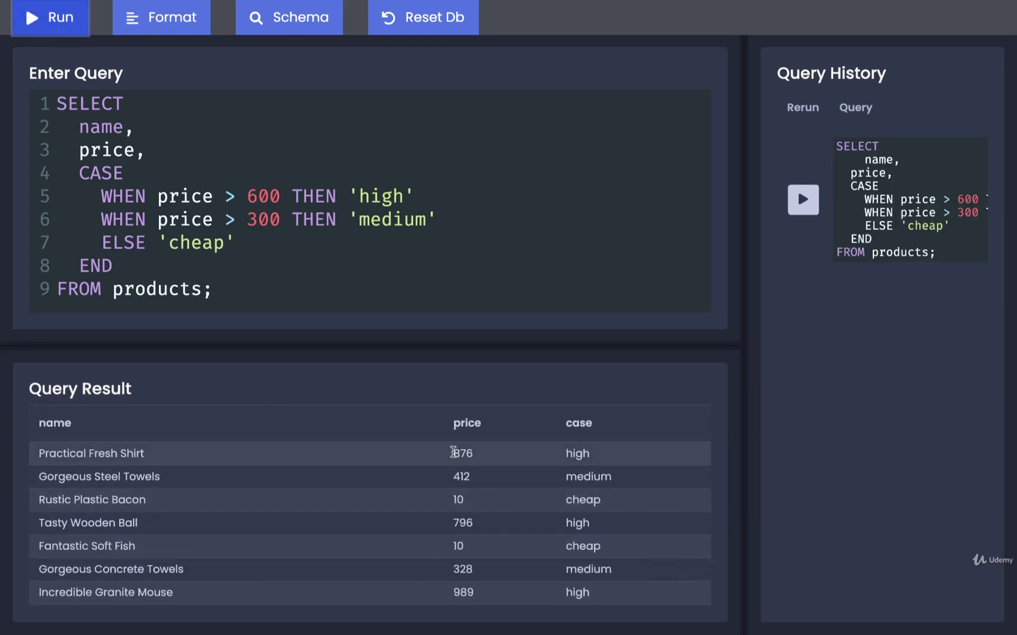
left_click_drag(453, 452, 483, 455)
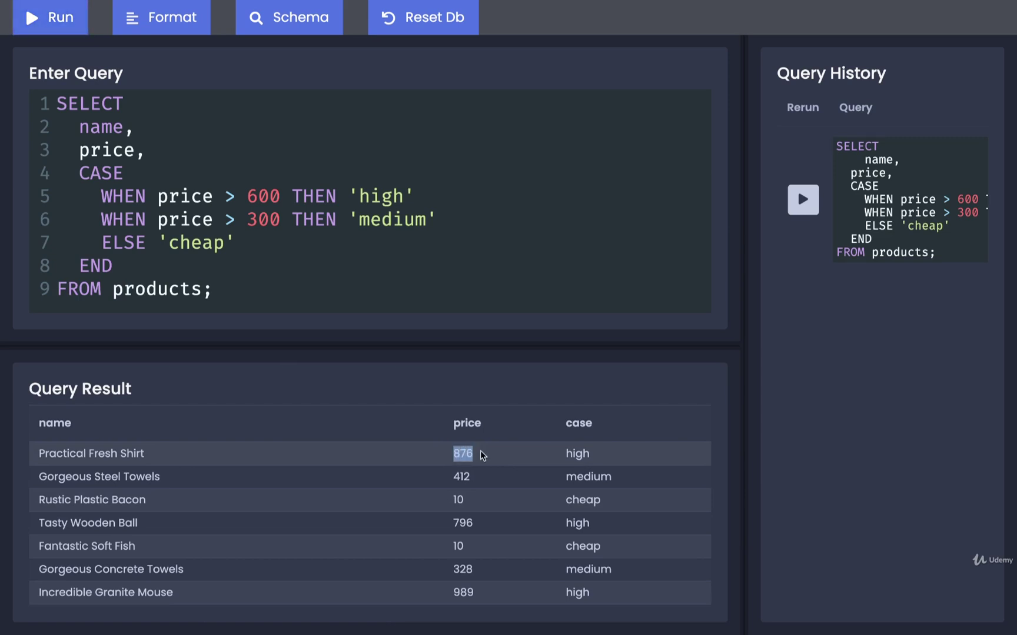
left_click_drag(592, 454, 559, 457)
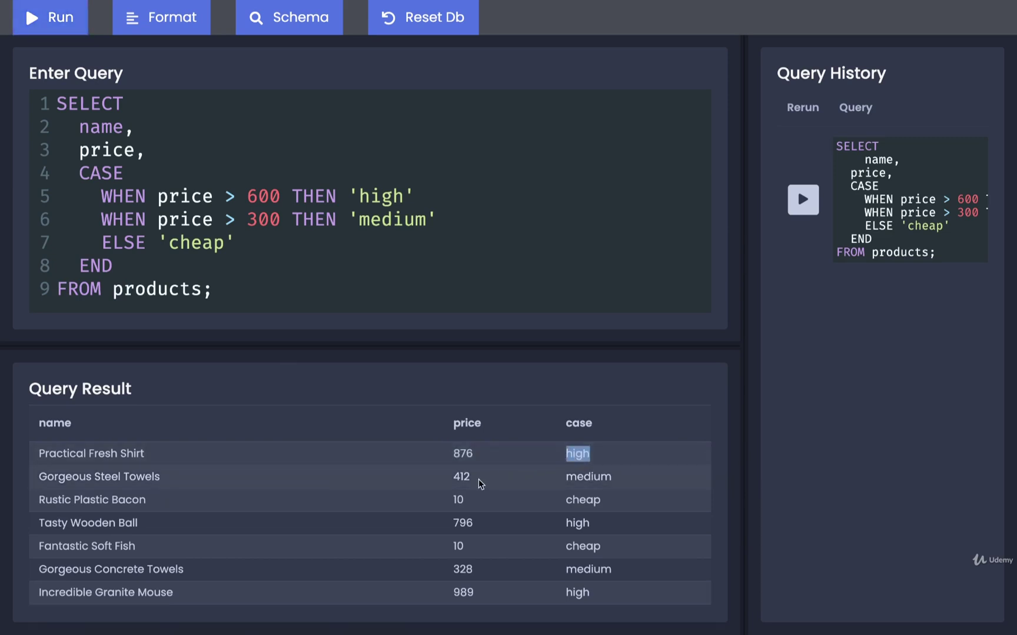
left_click_drag(479, 478, 448, 477)
left_click_drag(610, 477, 570, 476)
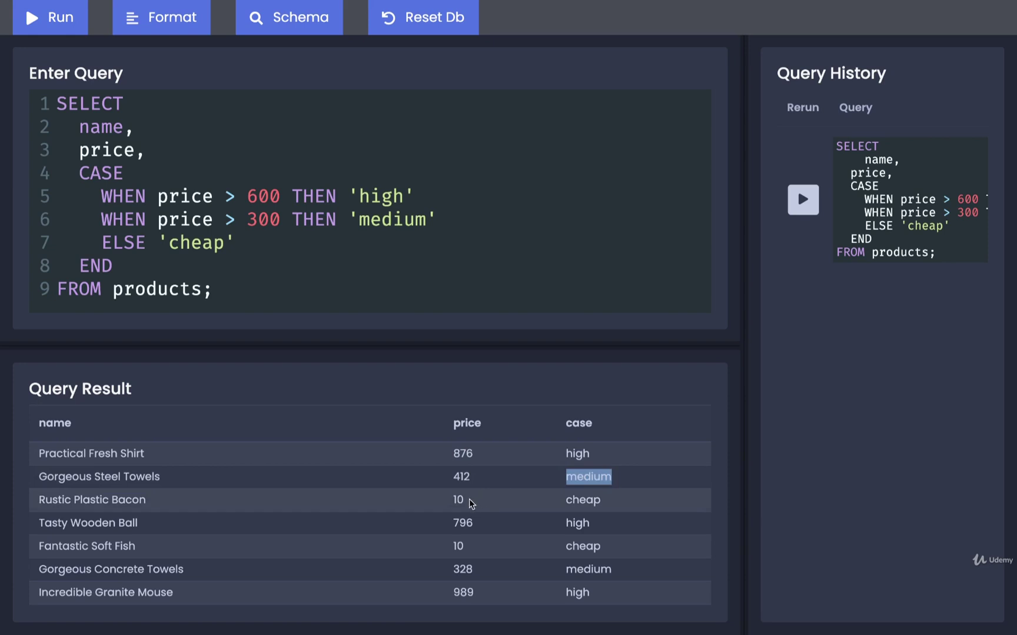
left_click_drag(473, 500, 449, 502)
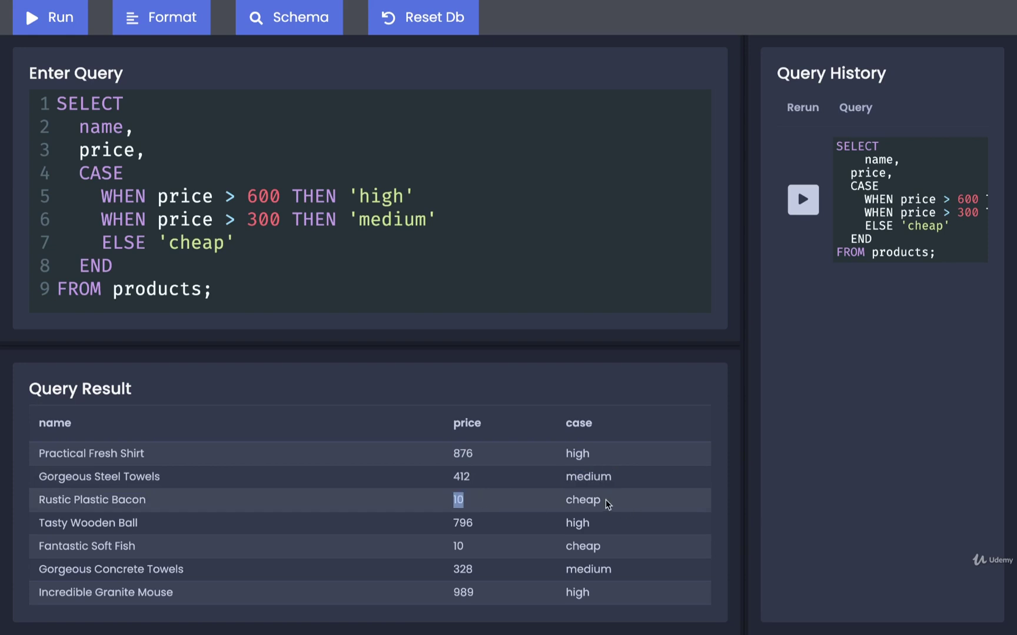
left_click_drag(606, 505, 563, 502)
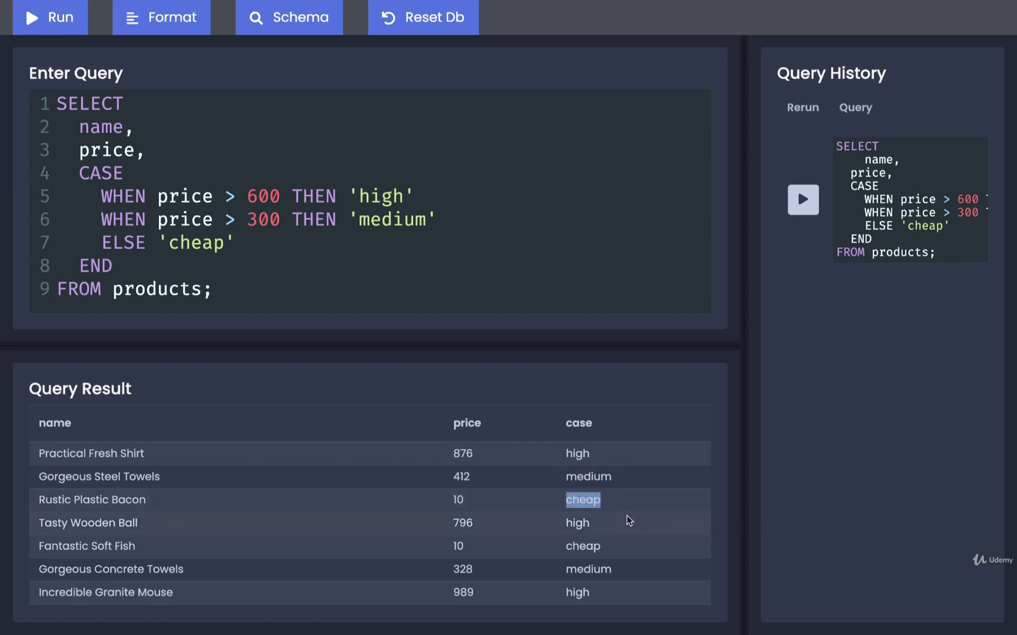
left_click_drag(483, 344, 477, 413)
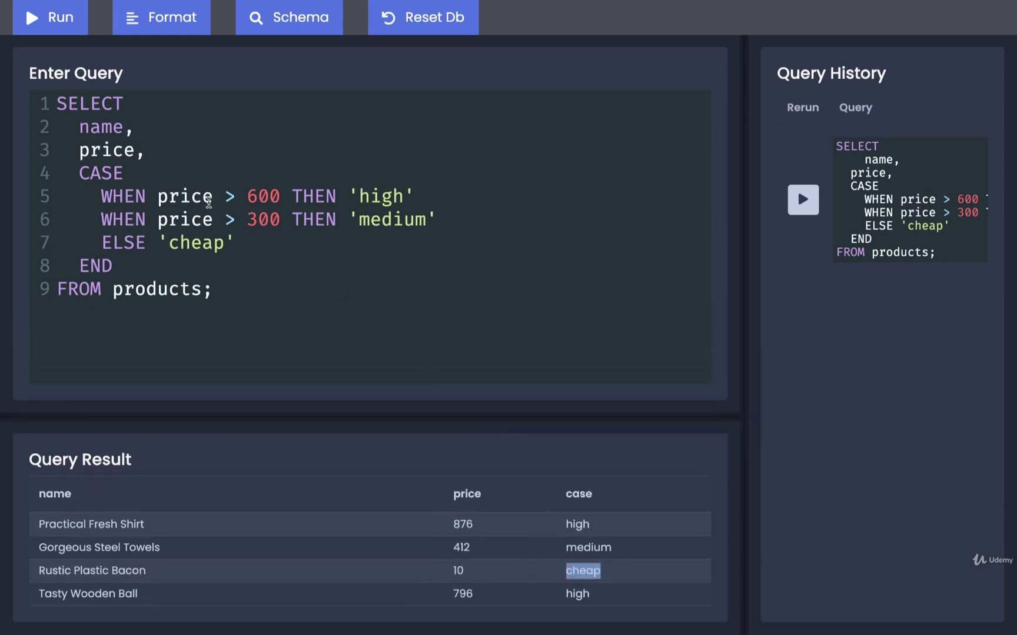
left_click_drag(156, 173, 45, 174)
left_click_drag(157, 197, 280, 195)
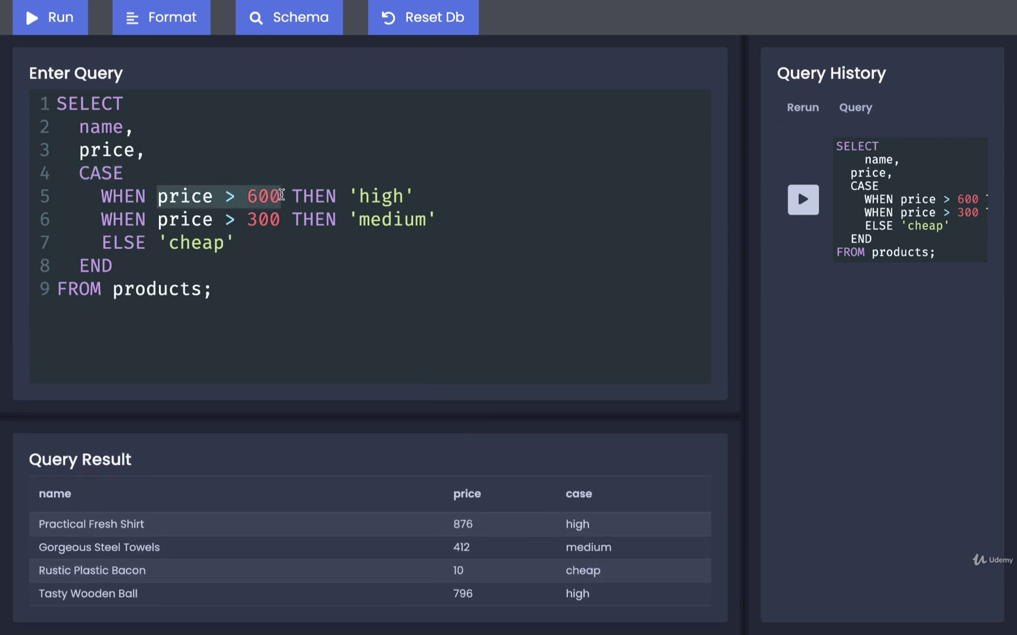
left_click(215, 160)
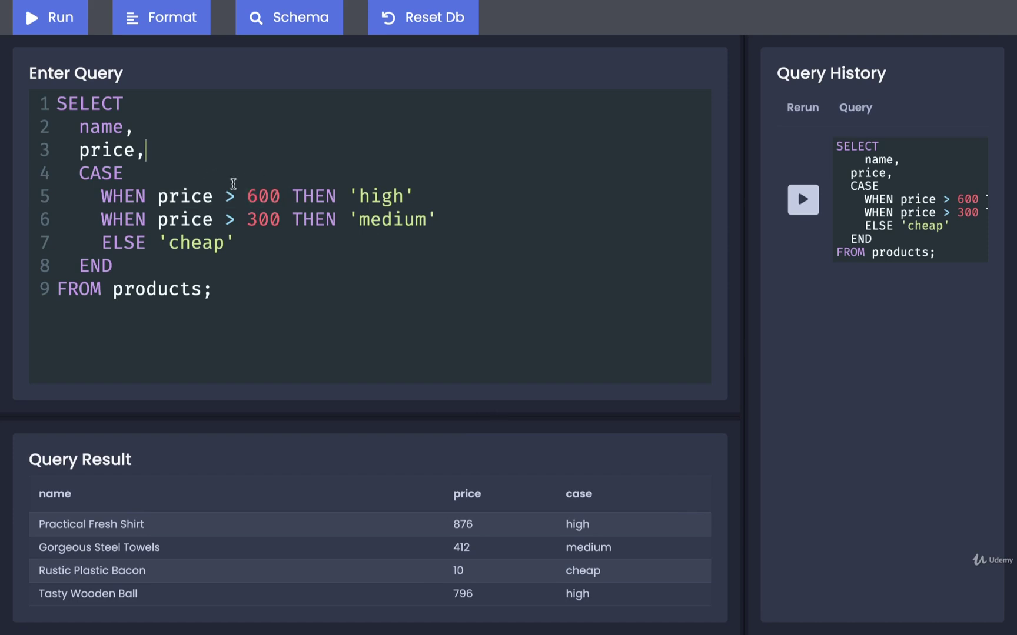
left_click_drag(147, 196, 279, 200)
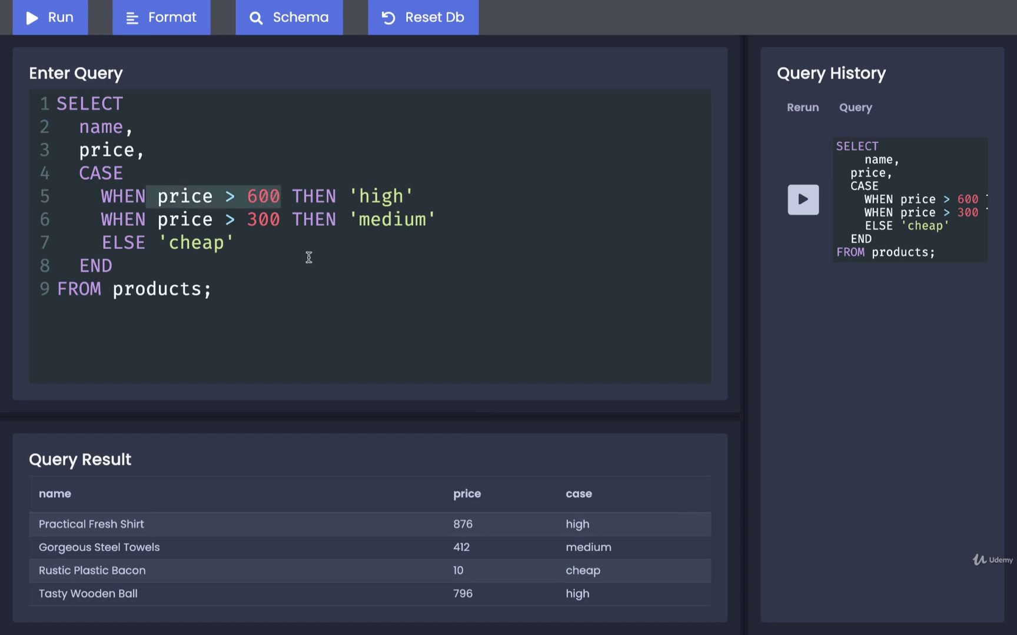
left_click(309, 257)
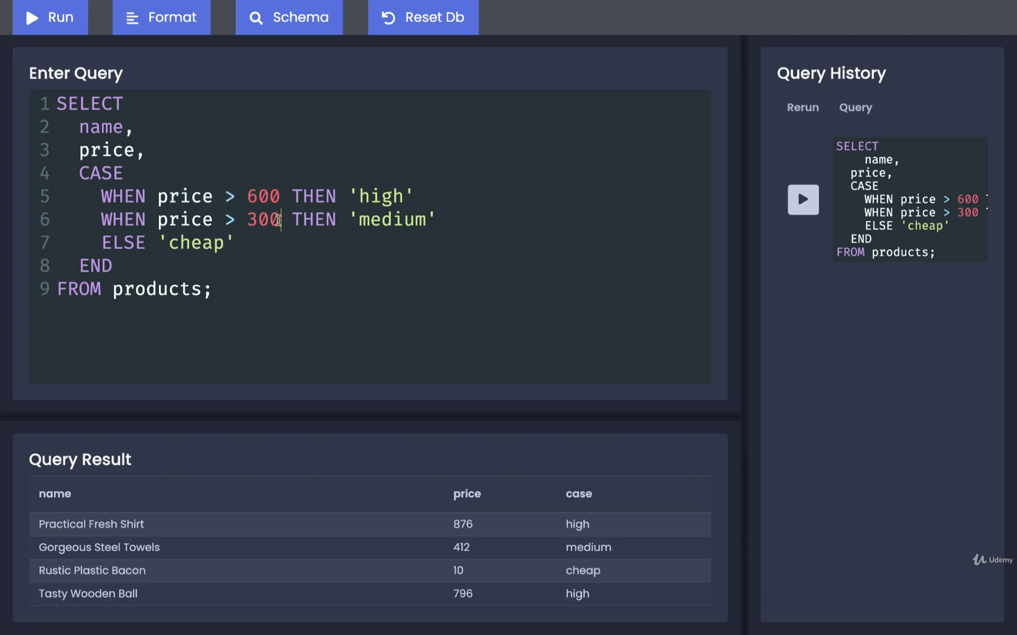
left_click_drag(289, 201, 161, 200)
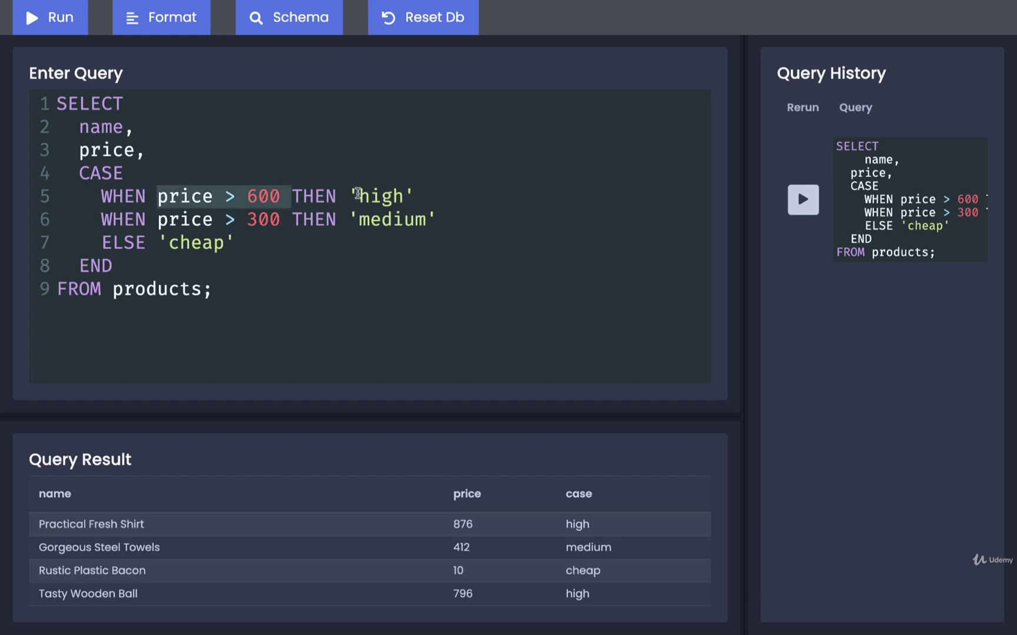
left_click_drag(346, 197, 430, 197)
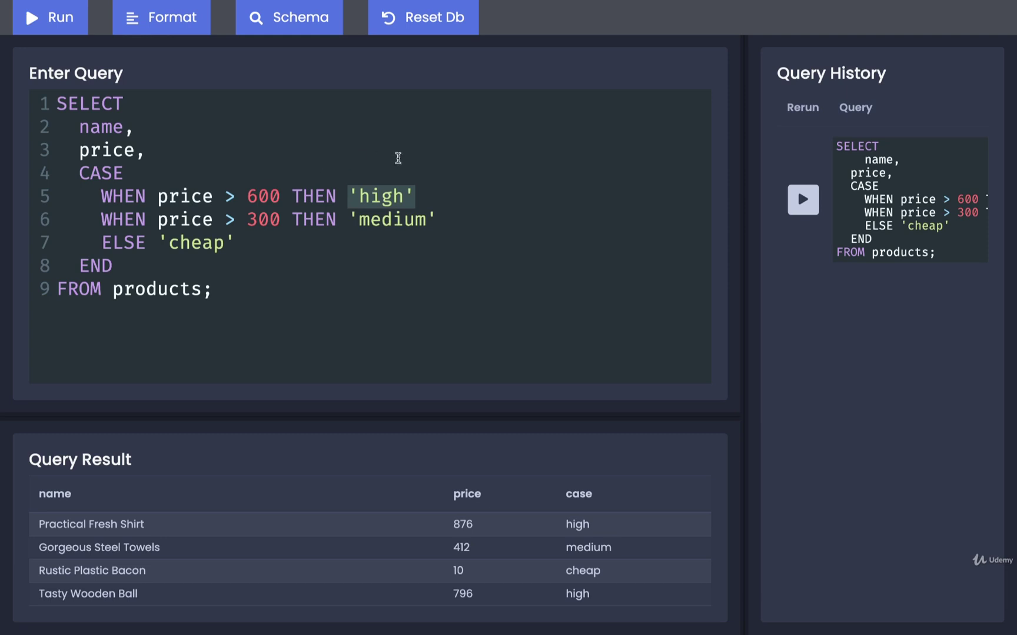
left_click(398, 158)
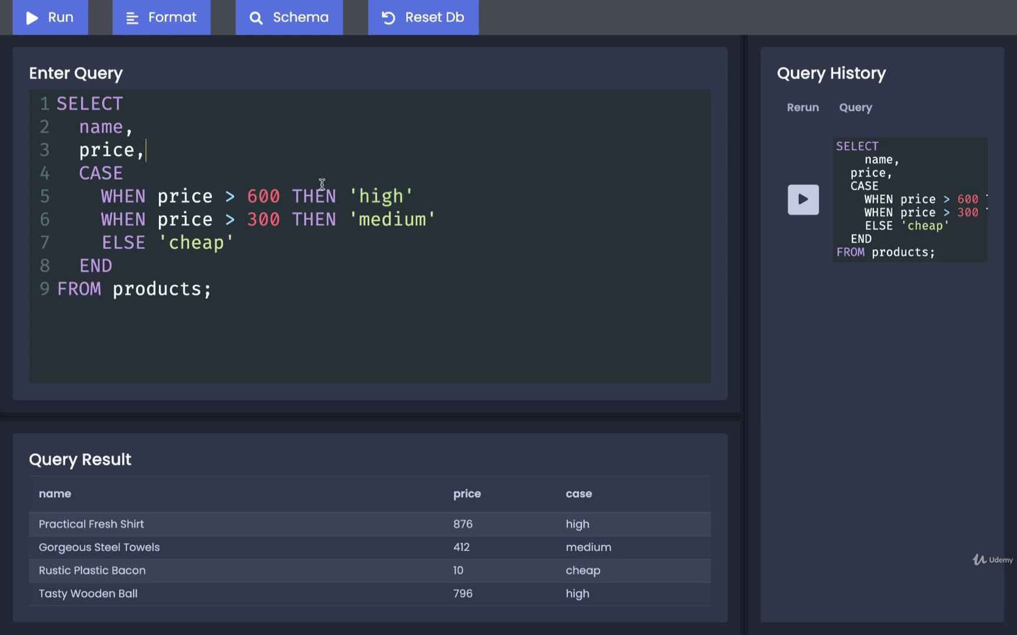
left_click_drag(291, 197, 158, 198)
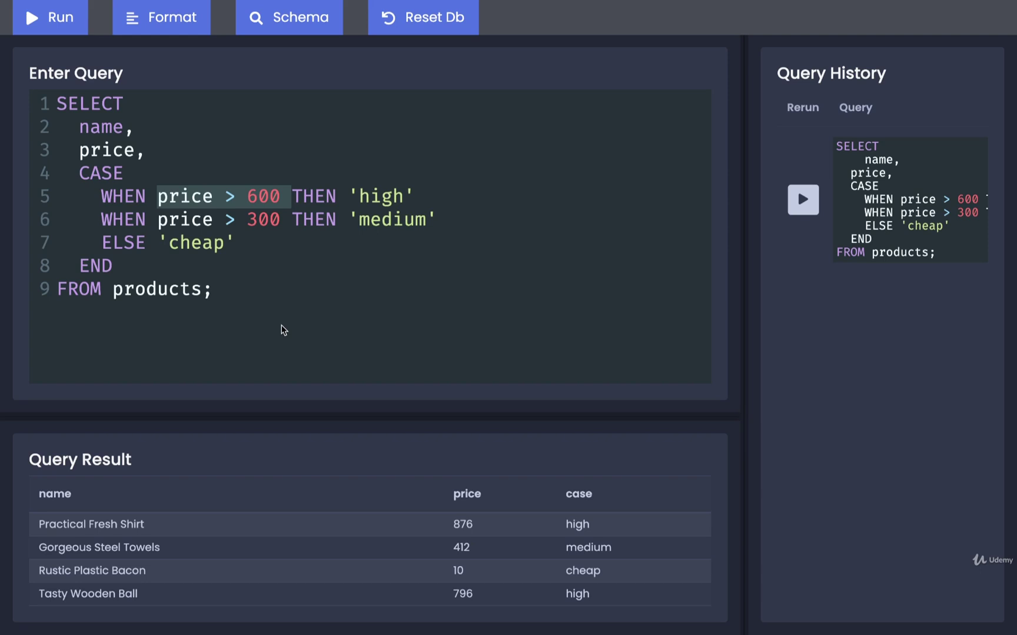
left_click(248, 265)
Remove '/ weight' from line 5 so the condition reads price > 600
left_click(215, 198)
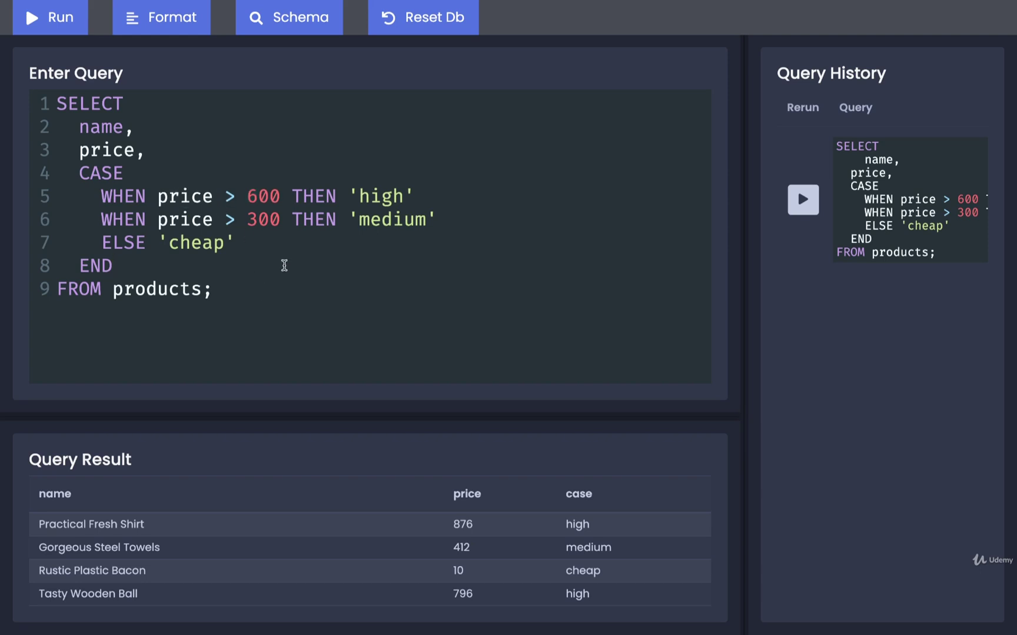
type("*")
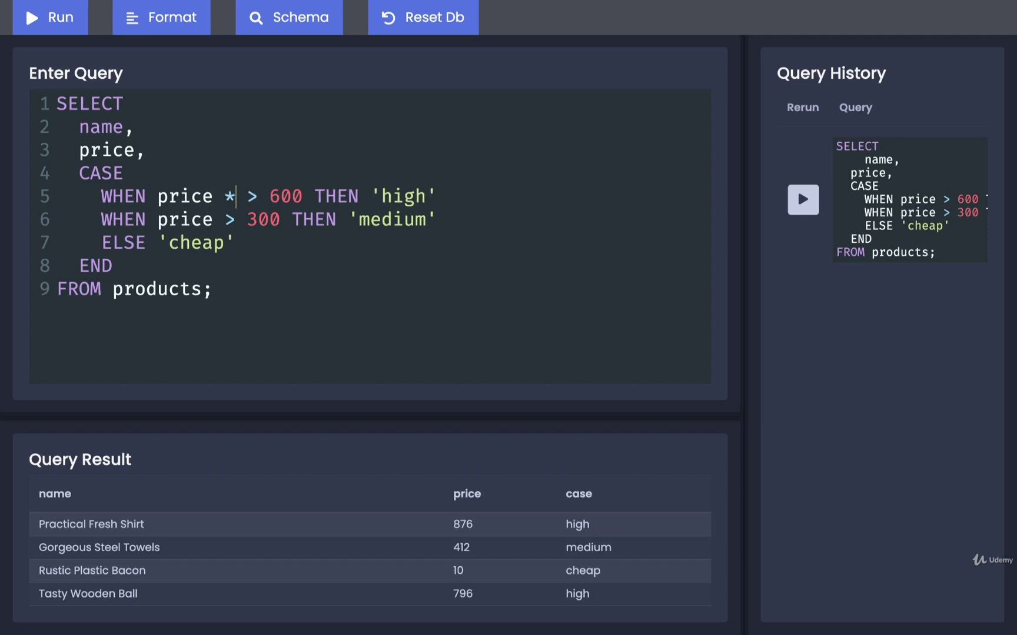
type(" weight")
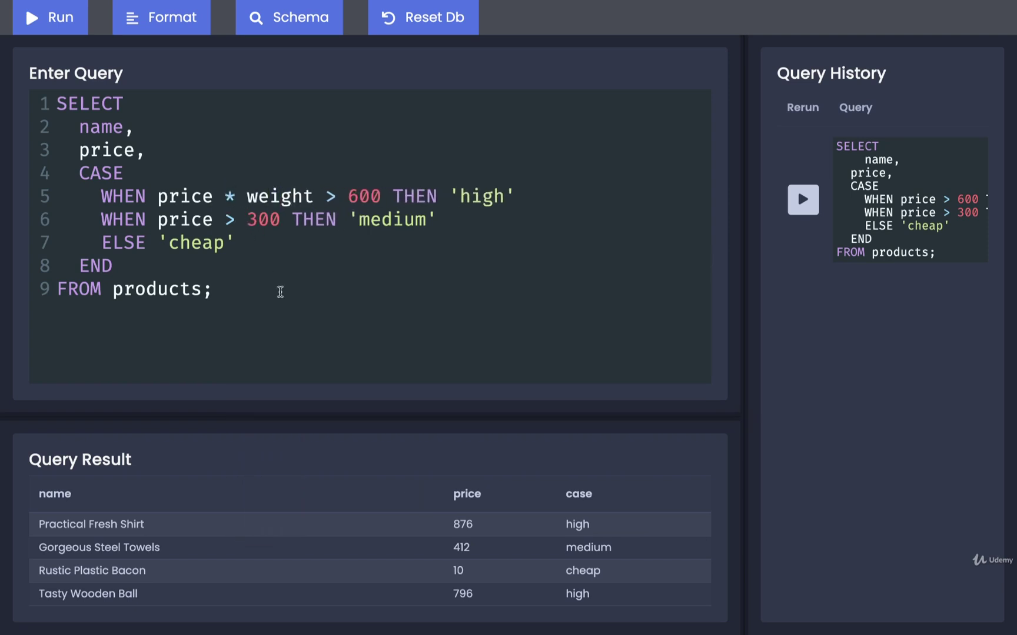
left_click(240, 197)
left_click_drag(205, 196, 305, 198)
left_click(344, 272)
key("BackSpace")
type("*")
key("Delete")
key("Delete")
key("Delete")
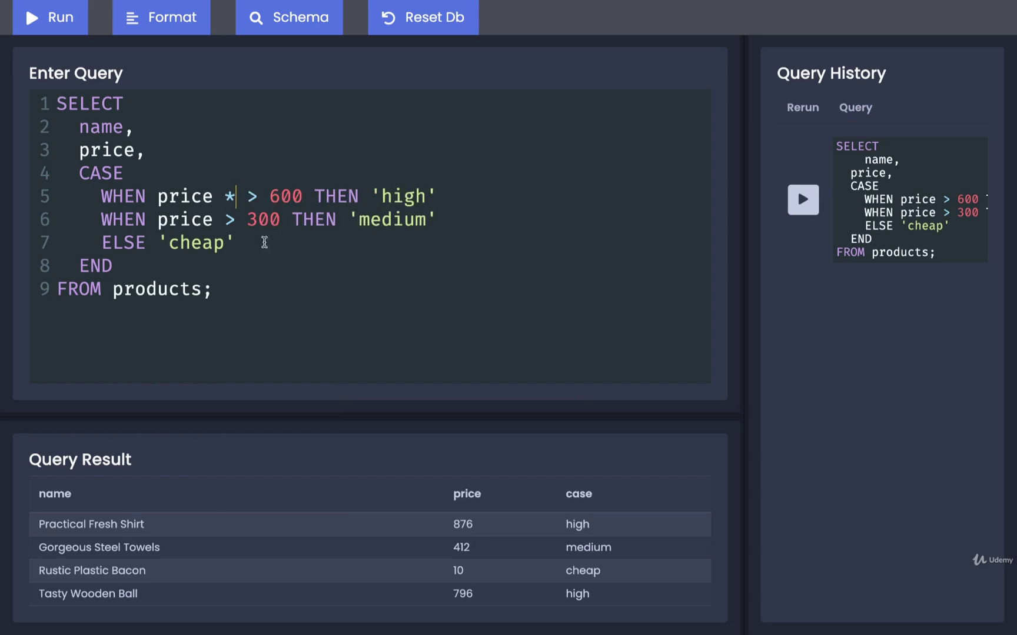
key("BackSpace")
key("BackSpace")
Review the price > 600 condition and delete the ELSE 'cheap' branch
left_click(298, 240)
left_click(283, 199)
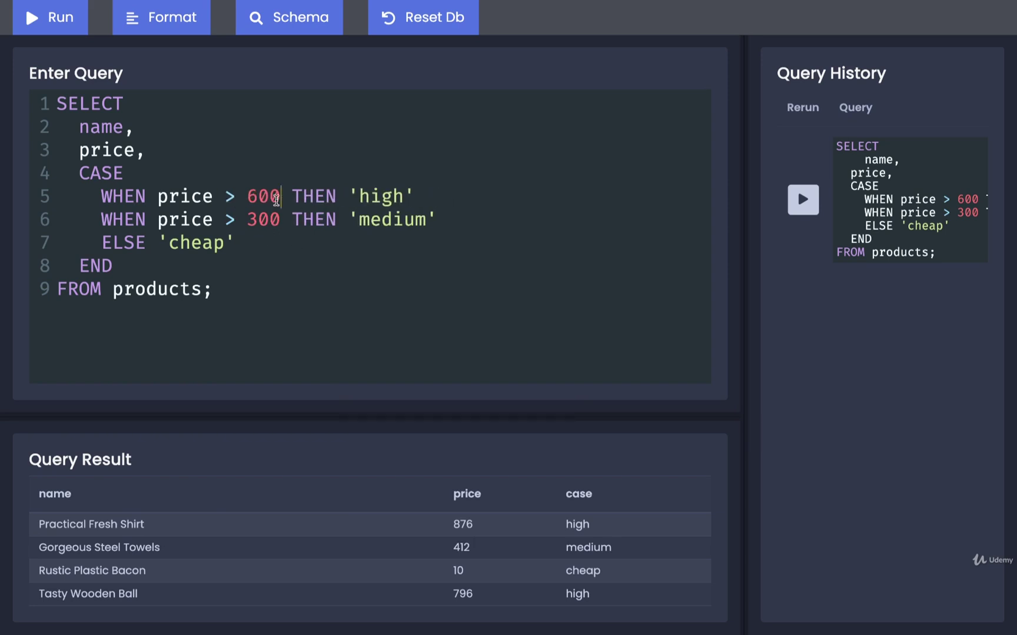
left_click_drag(283, 199, 158, 198)
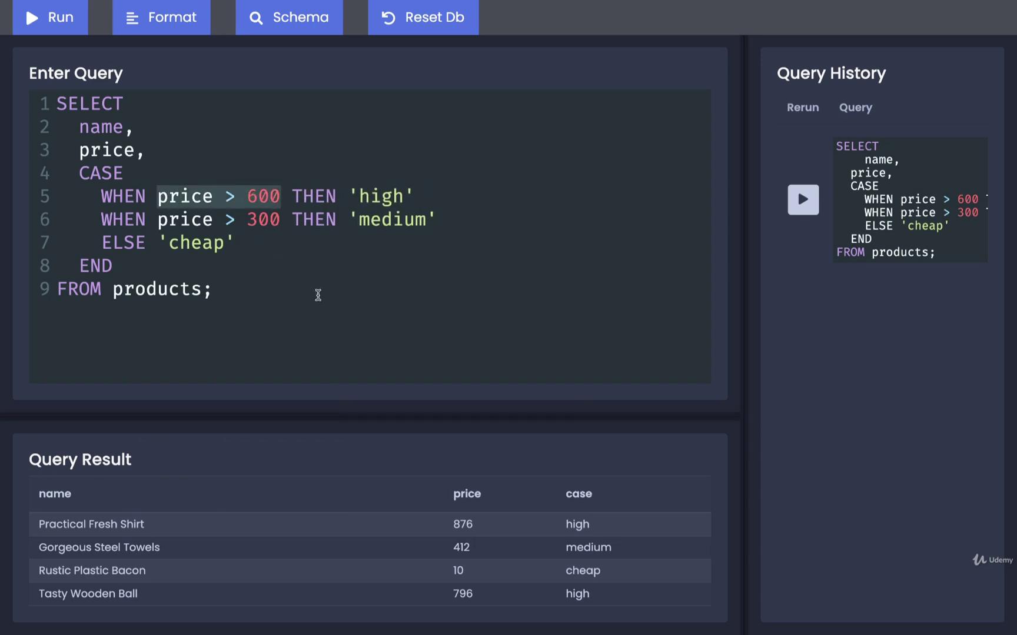
left_click(284, 270)
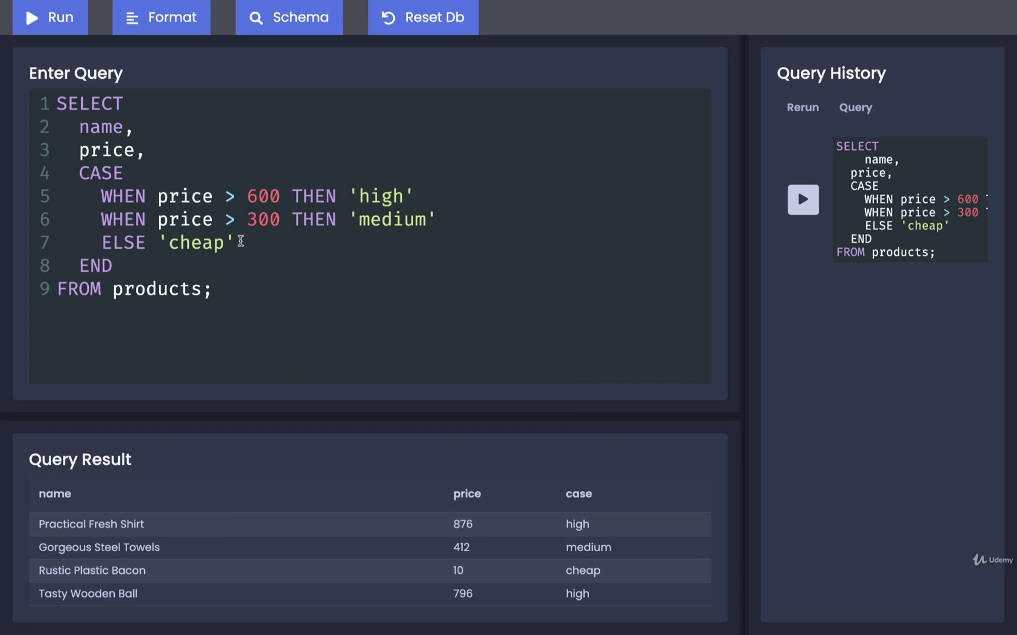
left_click_drag(241, 242, 48, 242)
key("BackSpace")
key("BackSpace")
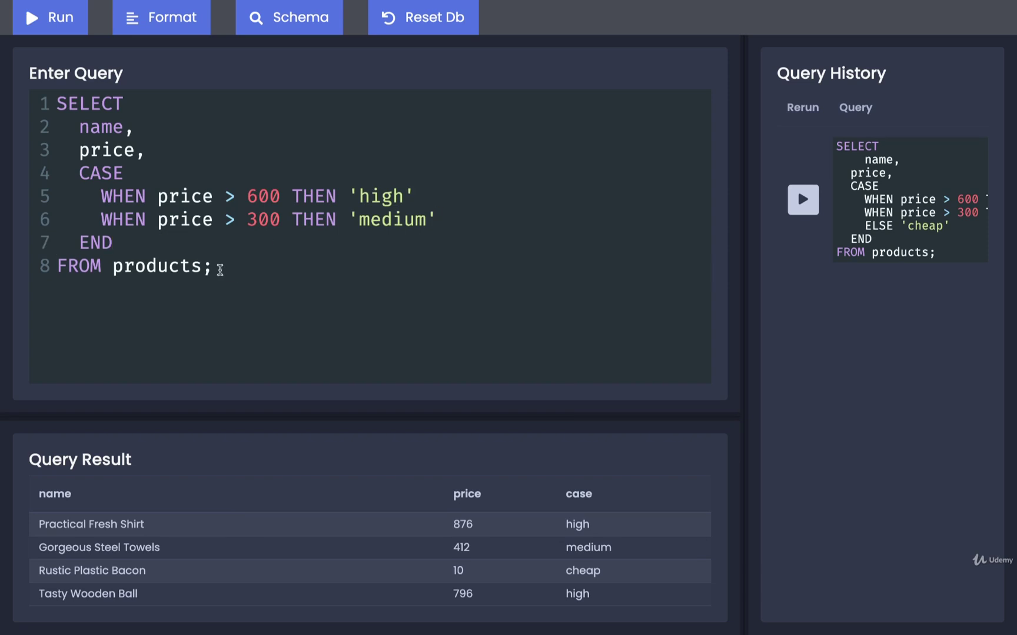
Run the query without a default, showing null for cheap products, with more result rows visible
key("ctrl+Return")
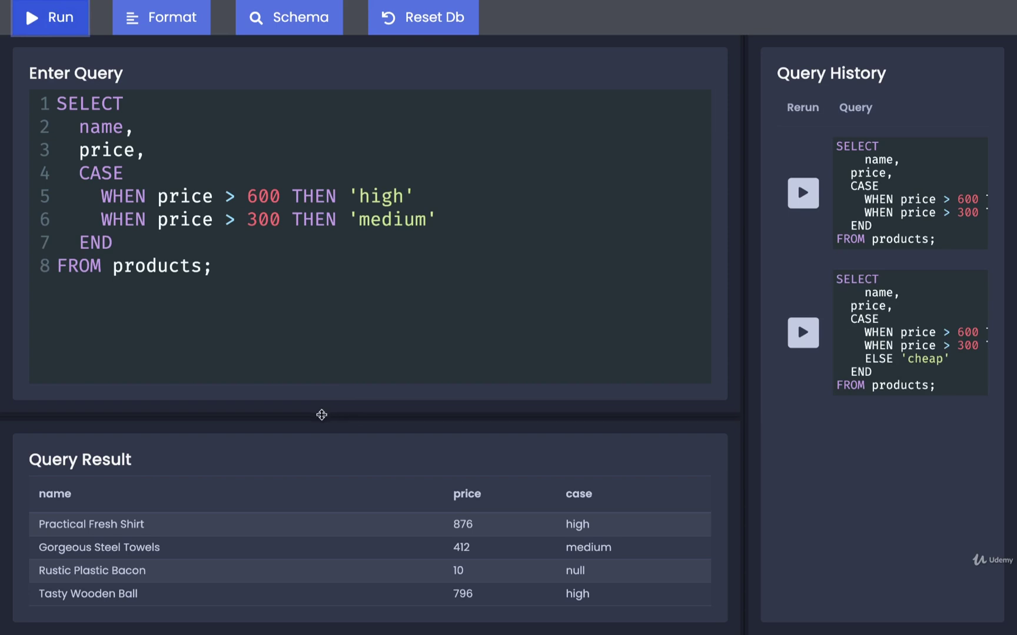
left_click_drag(322, 415, 324, 398)
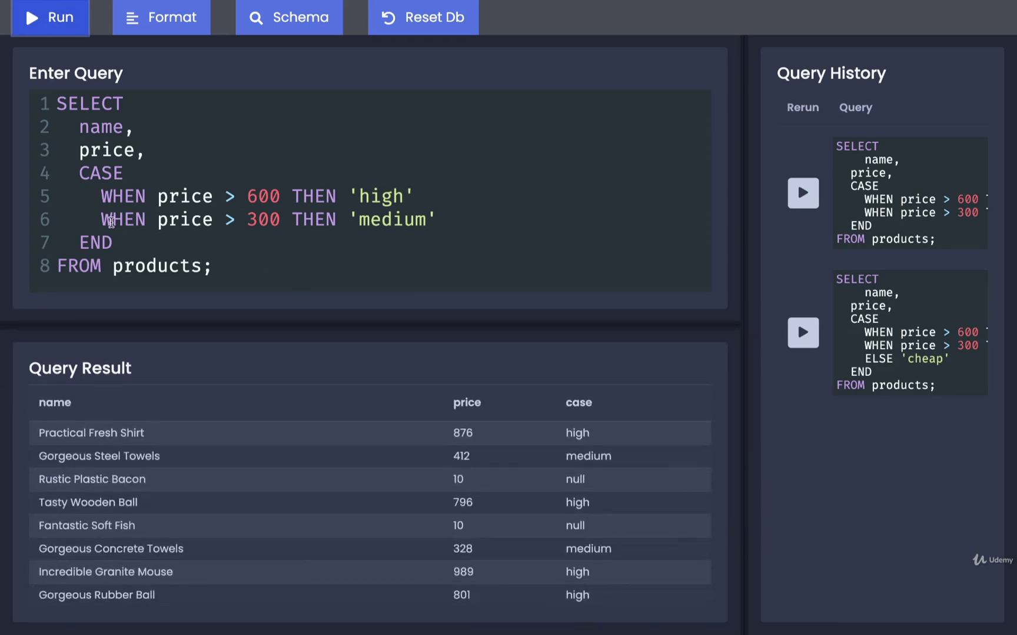
mouse_move(124, 197)
left_mouse_down()
mouse_move(146, 197)
mouse_move(169, 219)
left_mouse_up()
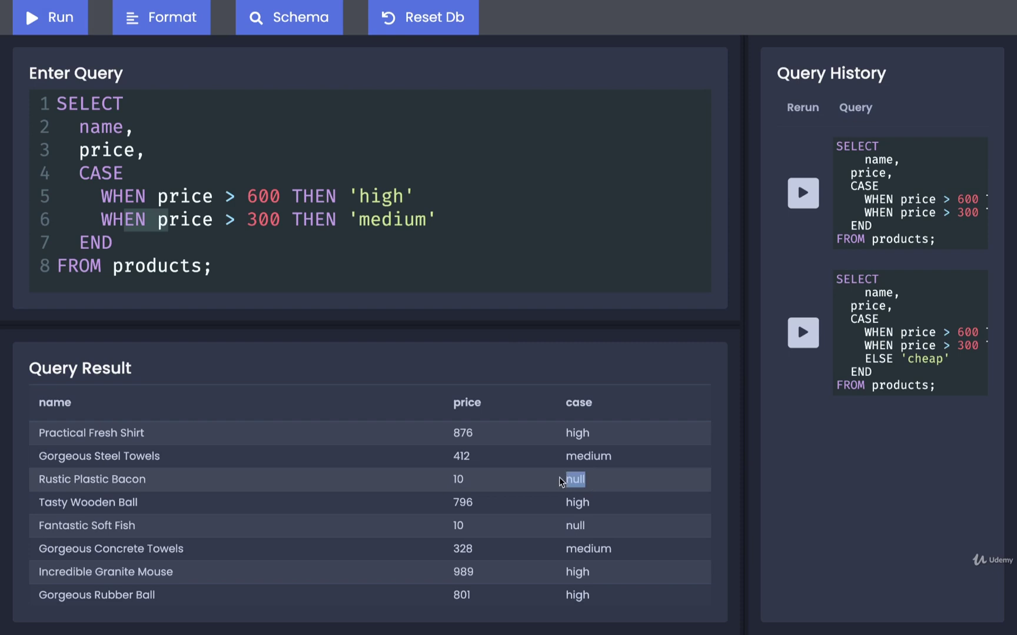
Add an ELSE 'cheap' line back after the two WHEN conditions
left_click(454, 220)
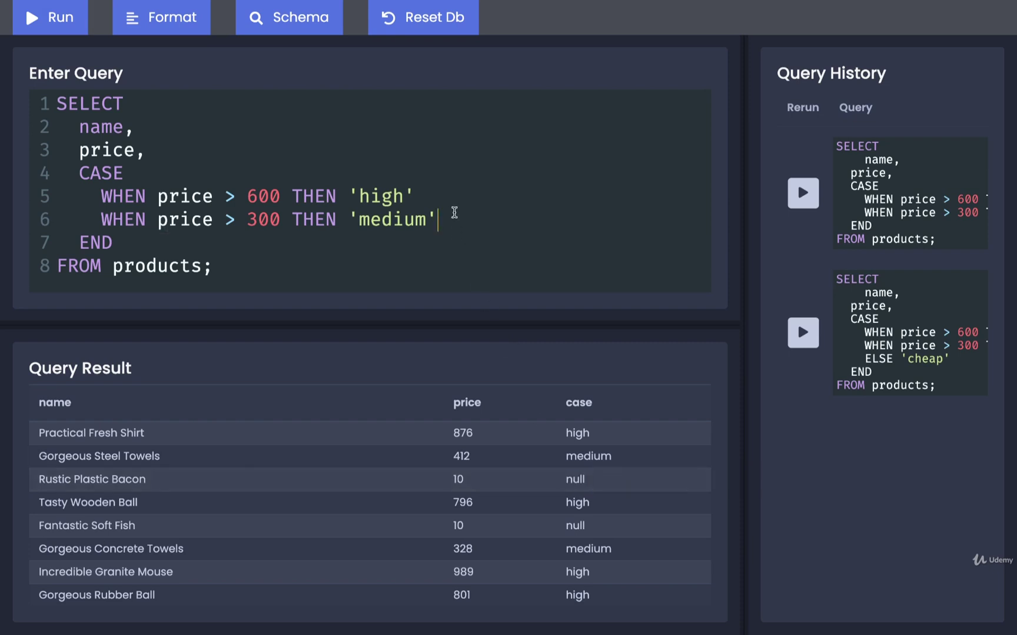
key("Return")
type("ELSE")
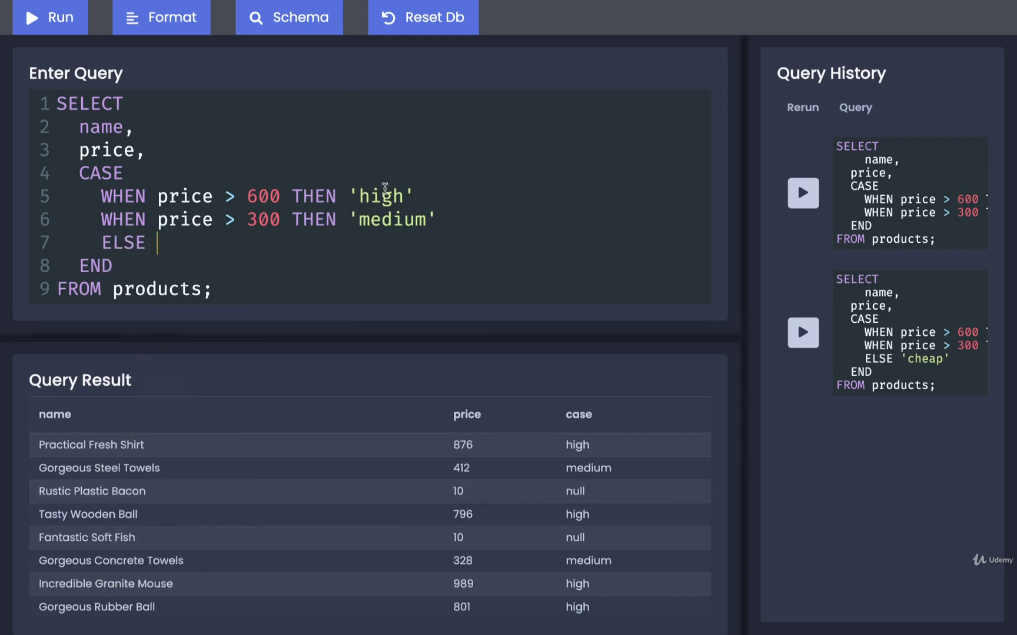
left_click_drag(109, 193, 176, 217)
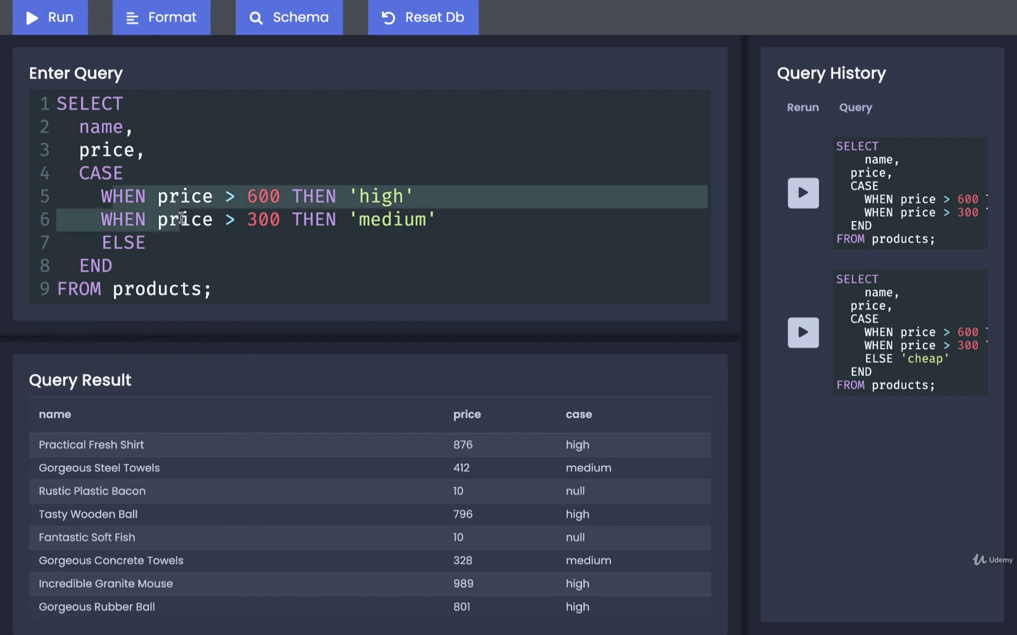
left_click(205, 235)
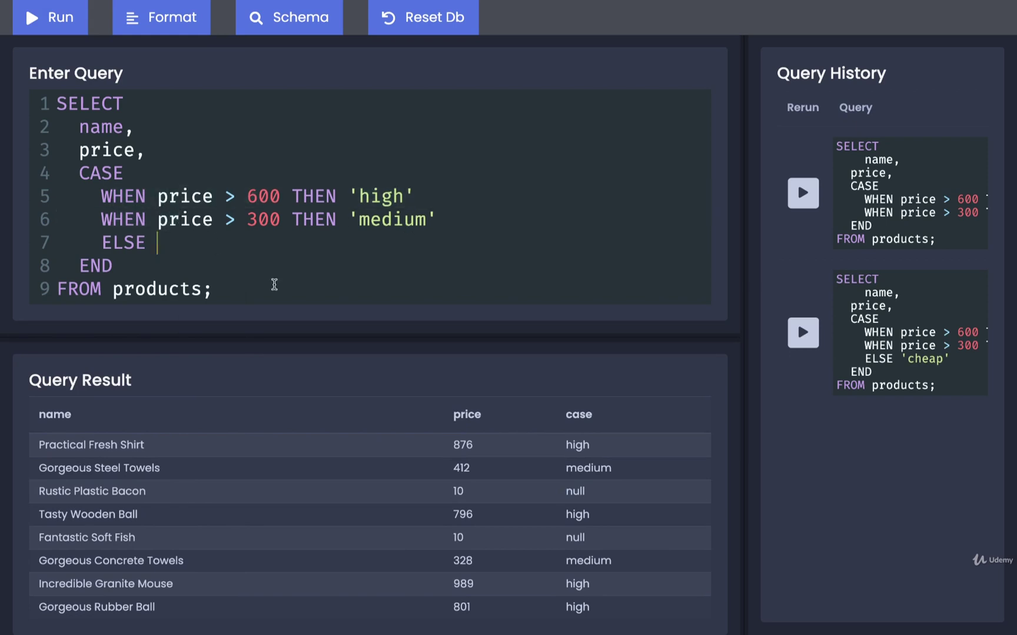
type("'cheap'")
left_click_drag(146, 236, 288, 236)
left_click(288, 237)
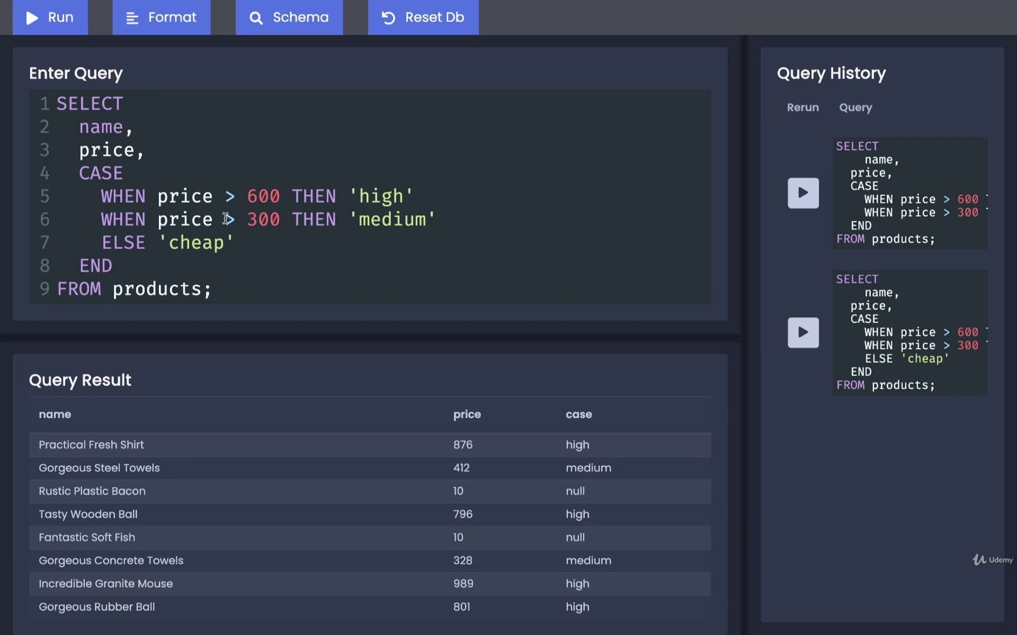
left_click_drag(157, 196, 291, 196)
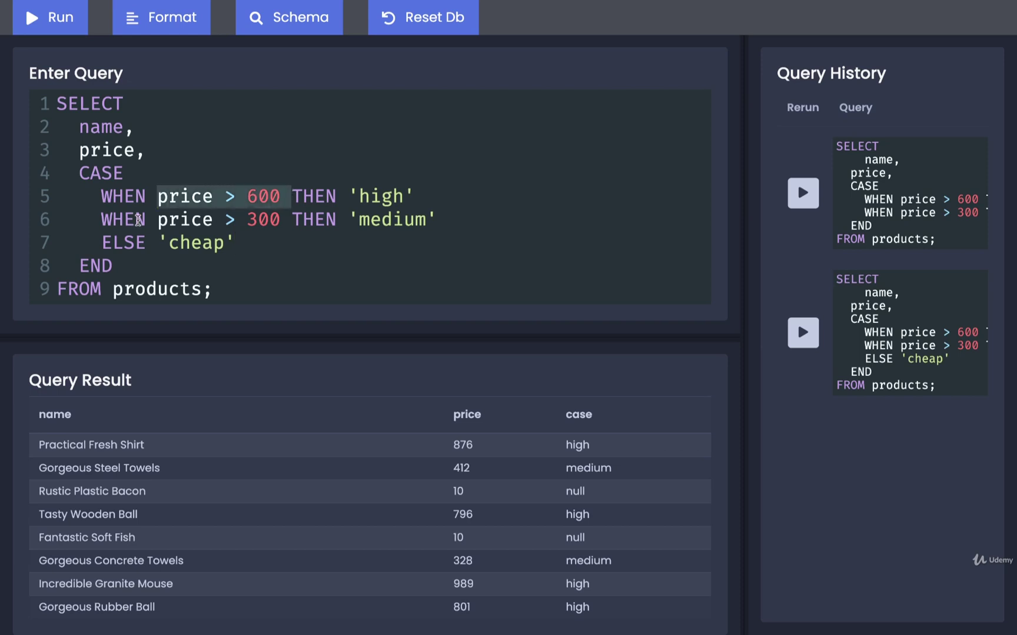
left_click_drag(157, 218, 291, 220)
left_click(419, 235)
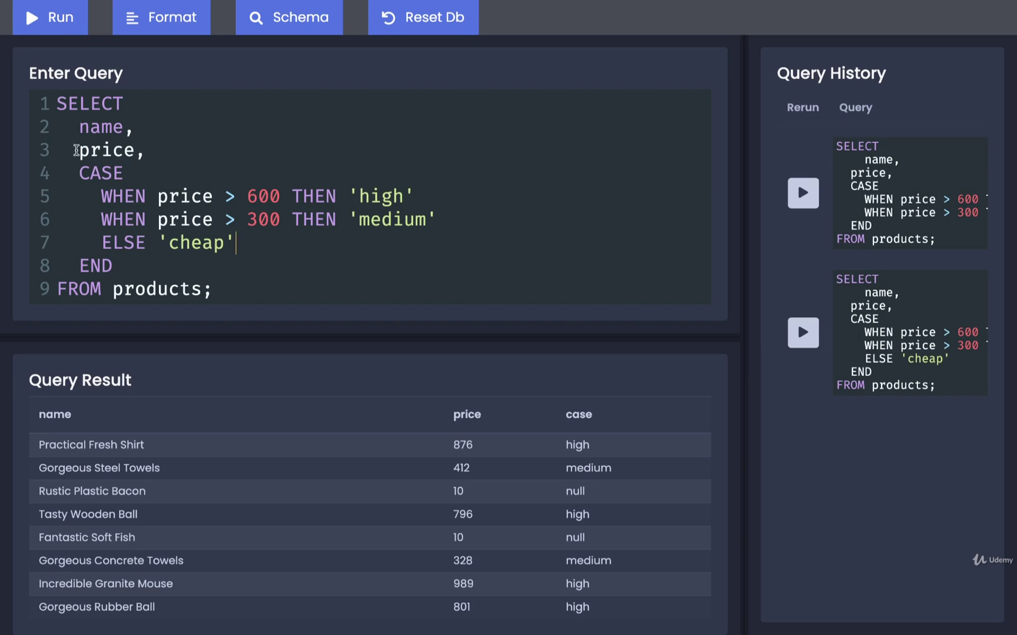
left_click_drag(75, 151, 177, 151)
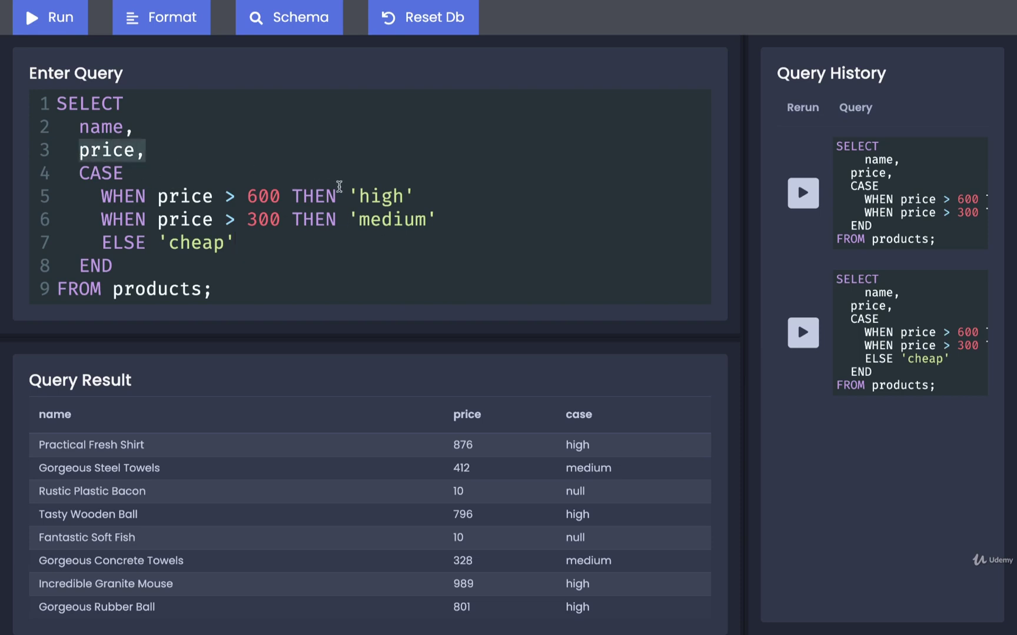
left_click_drag(336, 196, 414, 199)
left_click(262, 242)
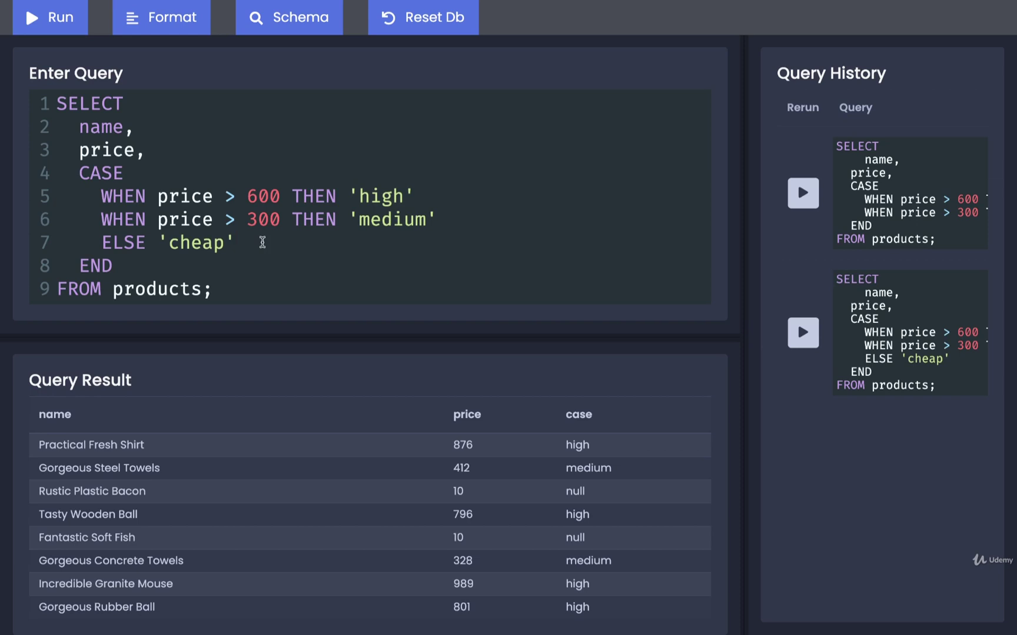
left_click_drag(72, 172, 152, 267)
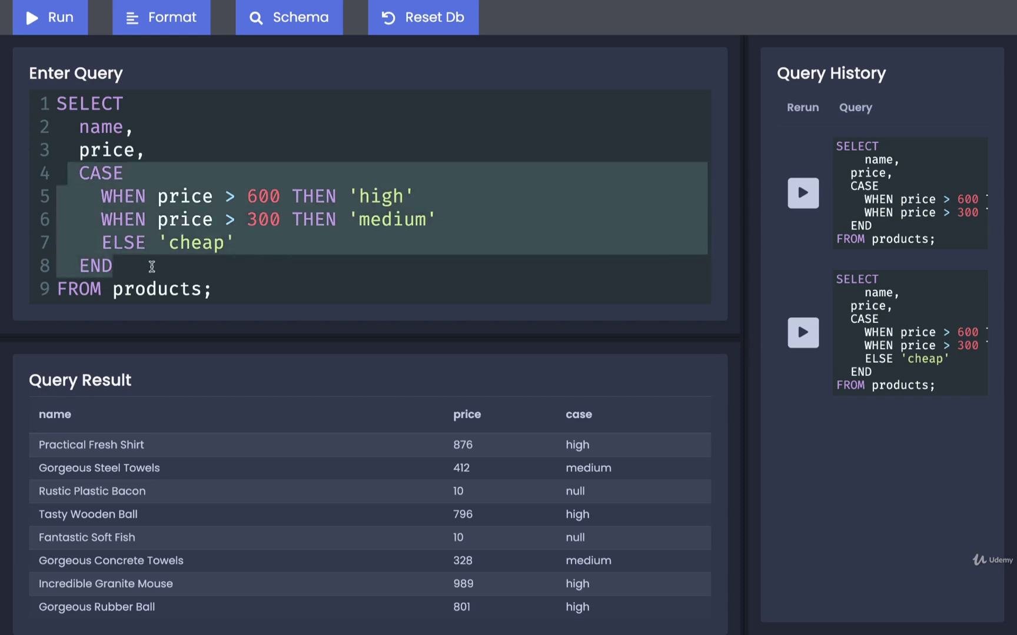
left_click(151, 267)
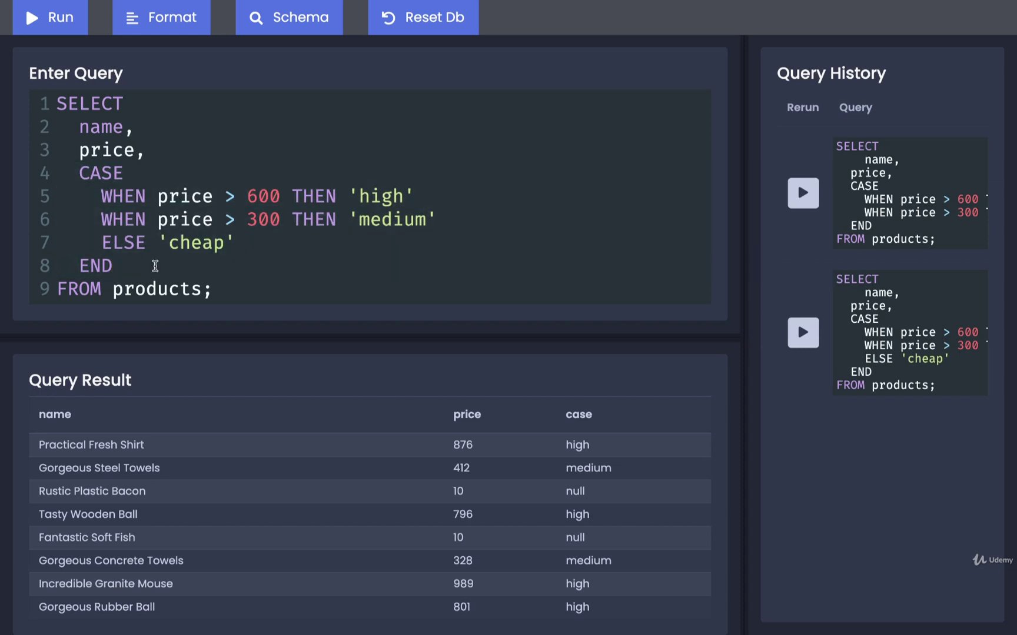